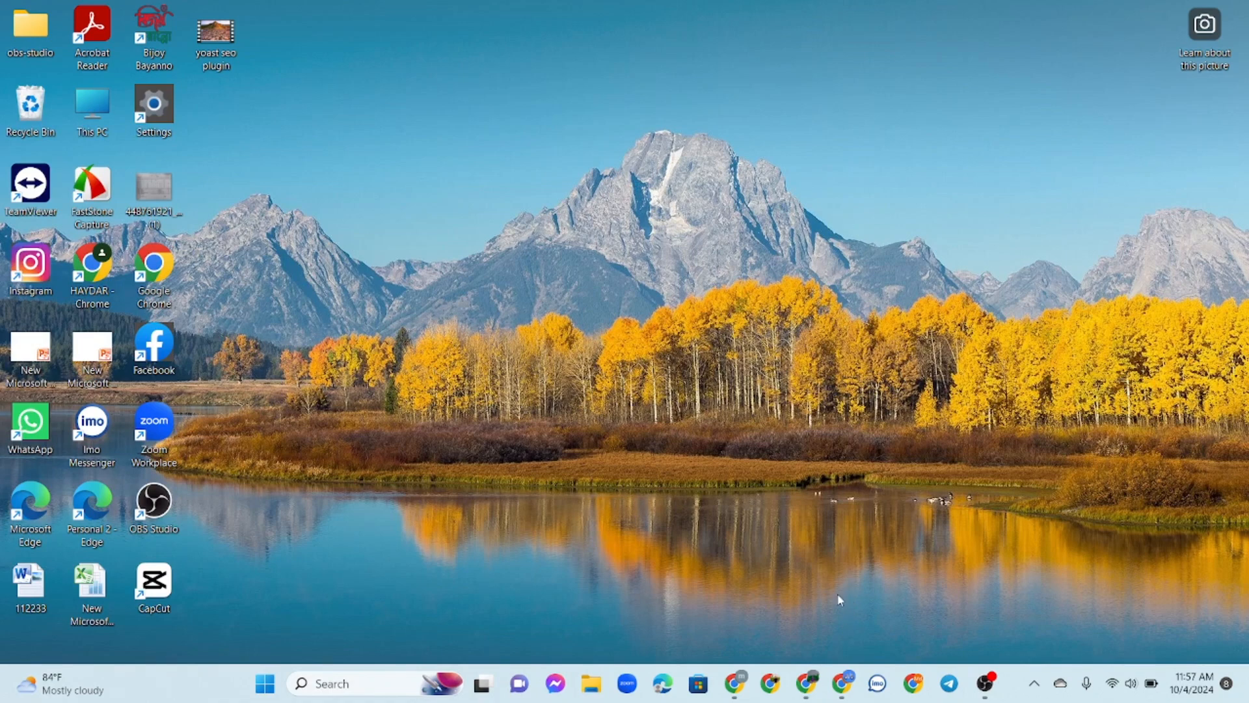
- Switch to the WordPress dashboard in Chrome and open the page for adding a new plugin
{"action": "mouse_move", "coordinate": [841, 683]}
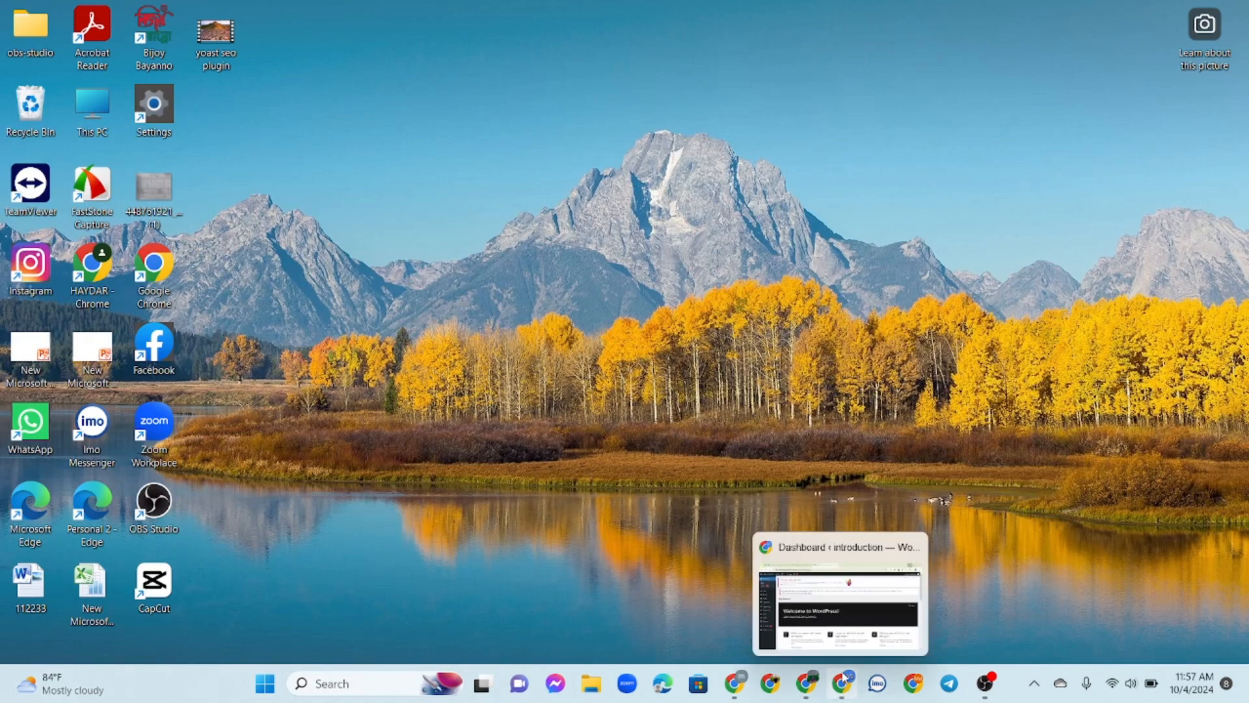
{"action": "left_click", "coordinate": [847, 624]}
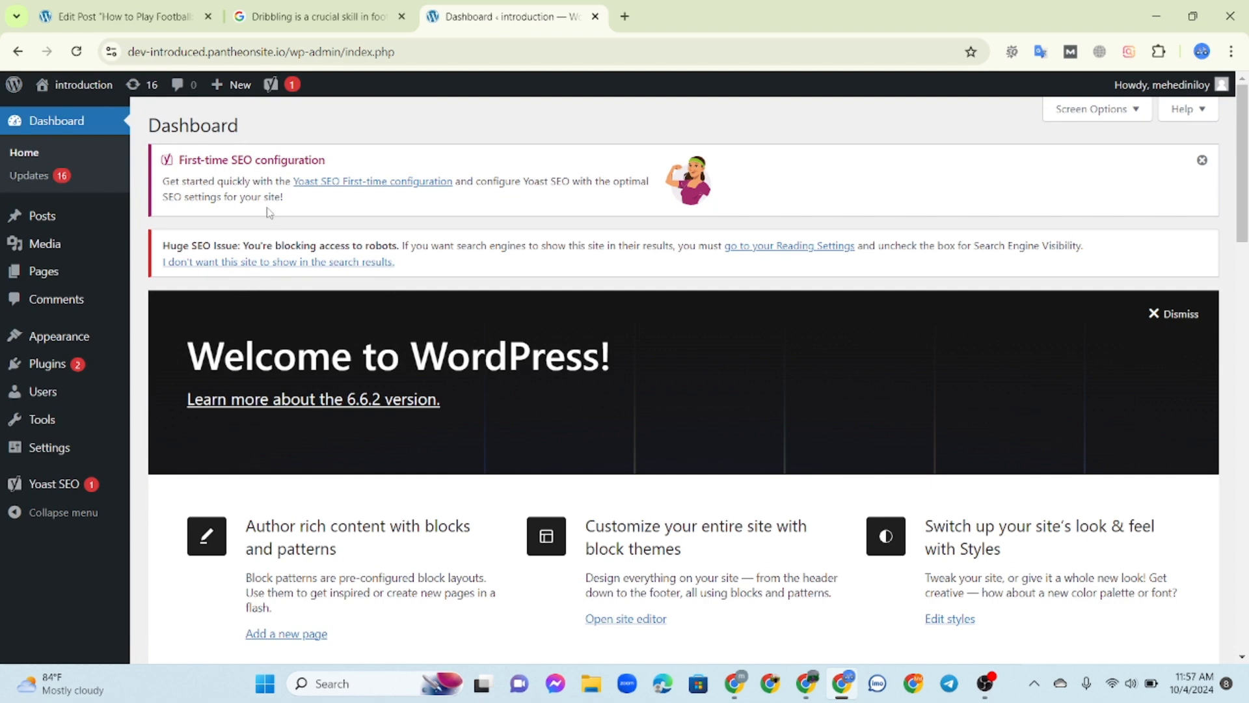
{"action": "scroll", "coordinate": [269, 213], "scroll_direction": "down", "scroll_amount": 6}
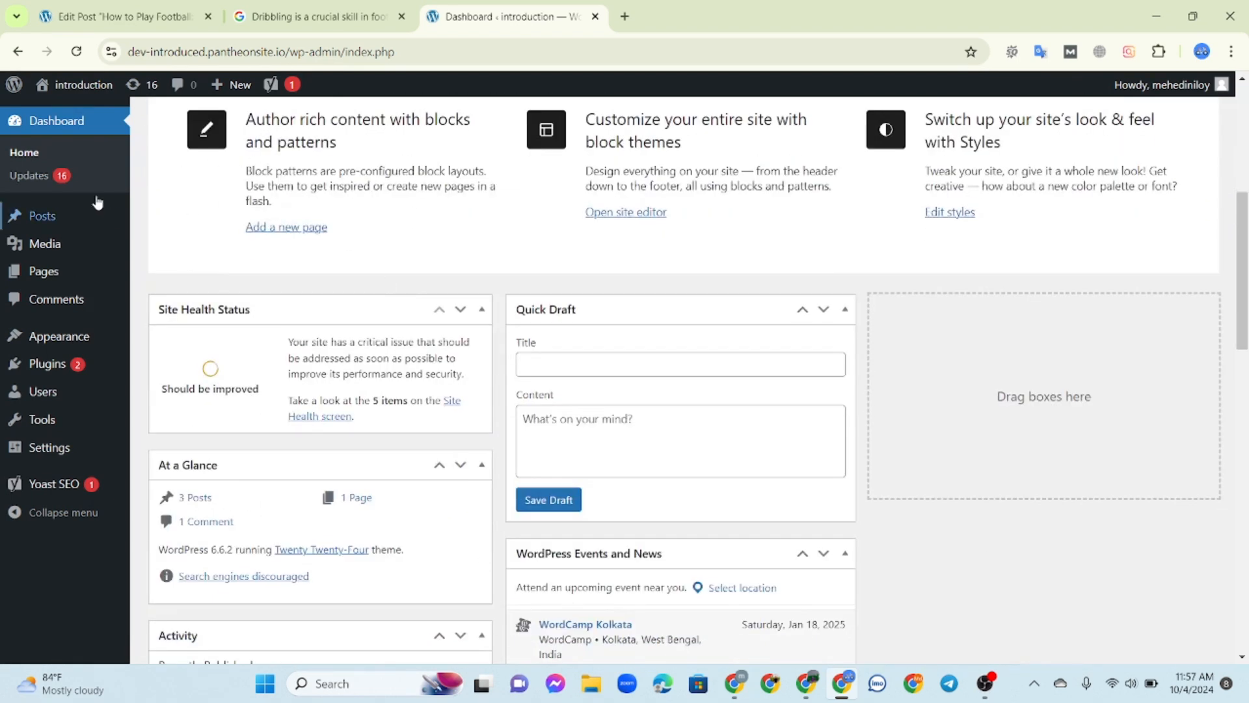
{"action": "mouse_move", "coordinate": [68, 374]}
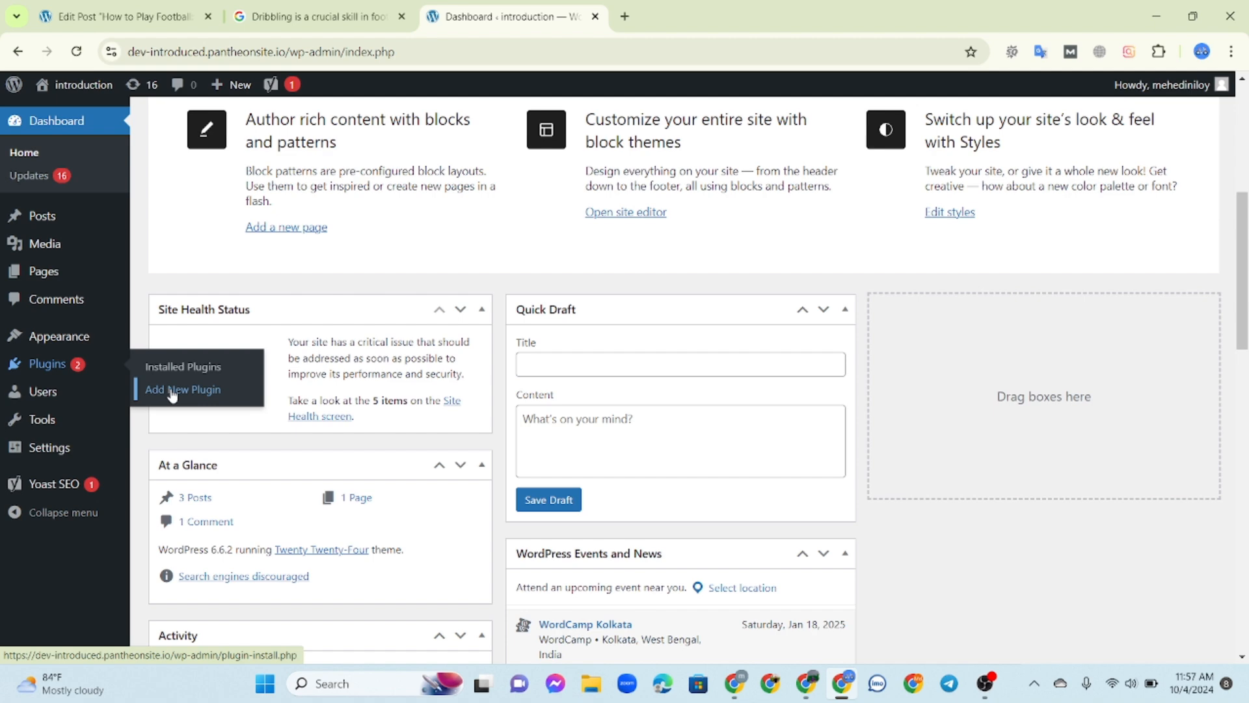
{"action": "left_click", "coordinate": [175, 393]}
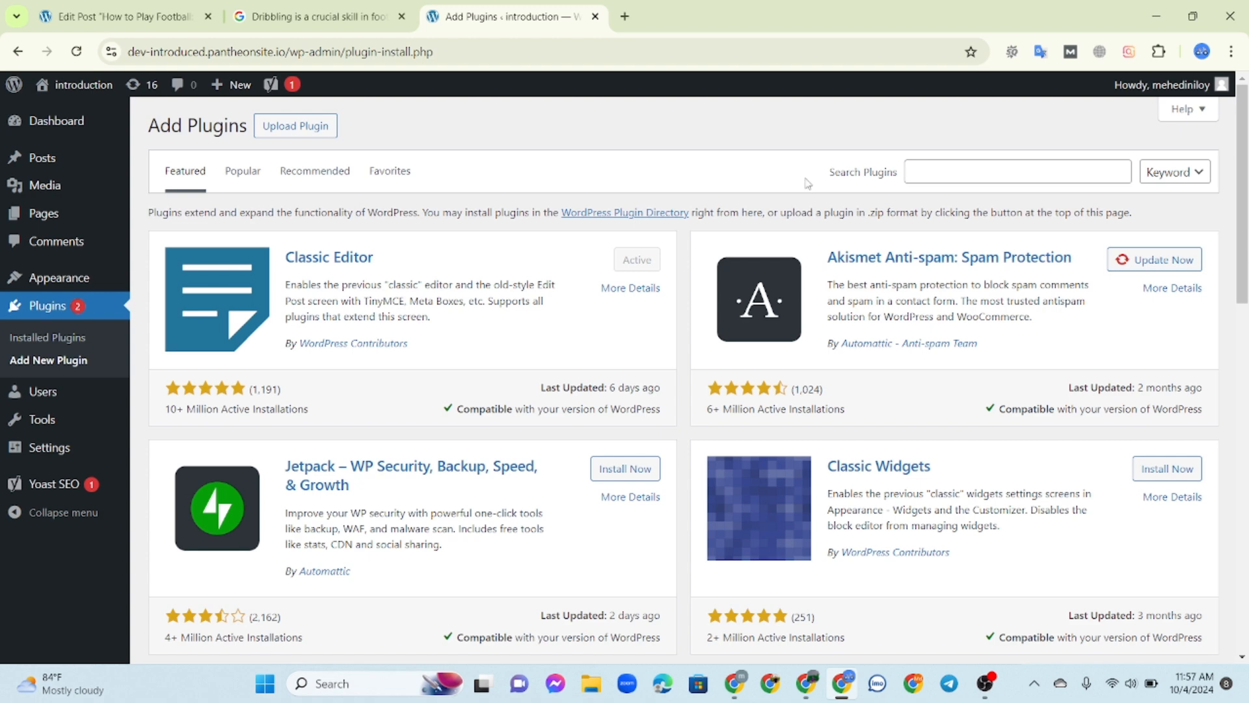
- Search the plugin directory for "rank math"
{"action": "left_click", "coordinate": [936, 177]}
{"action": "left_click", "coordinate": [704, 175]}
{"action": "left_click", "coordinate": [924, 169]}
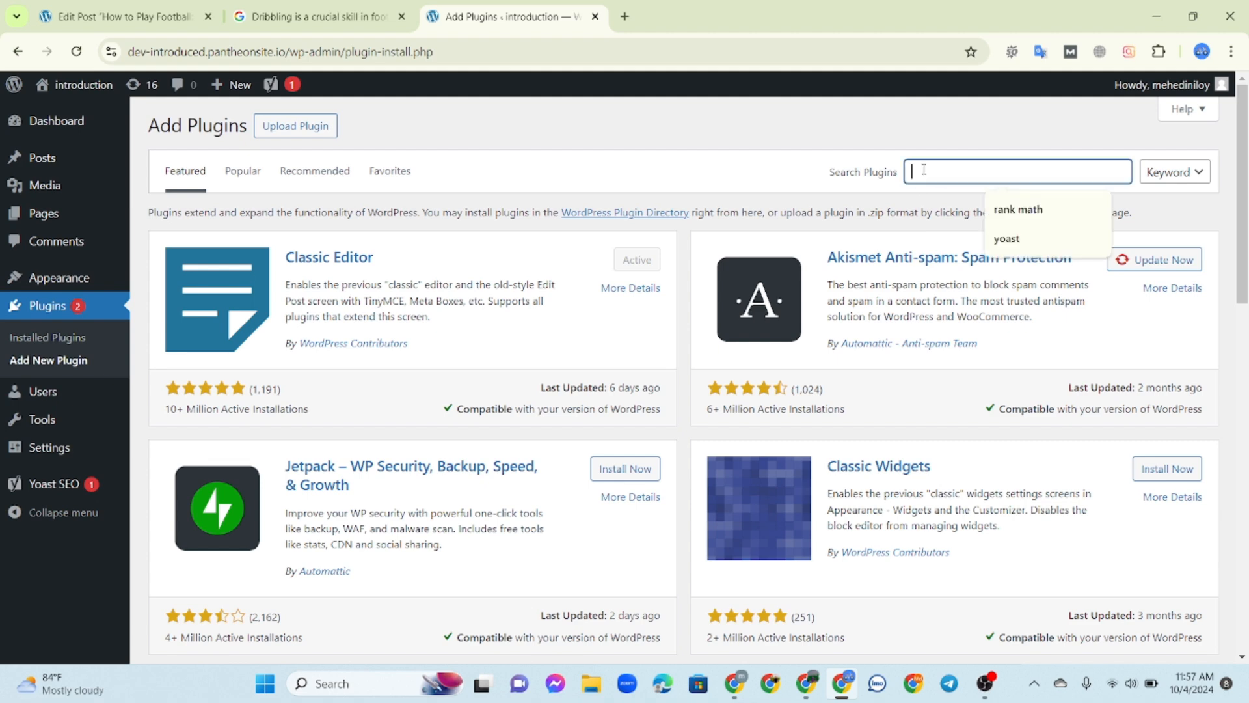
{"action": "type", "text": "rank ma"}
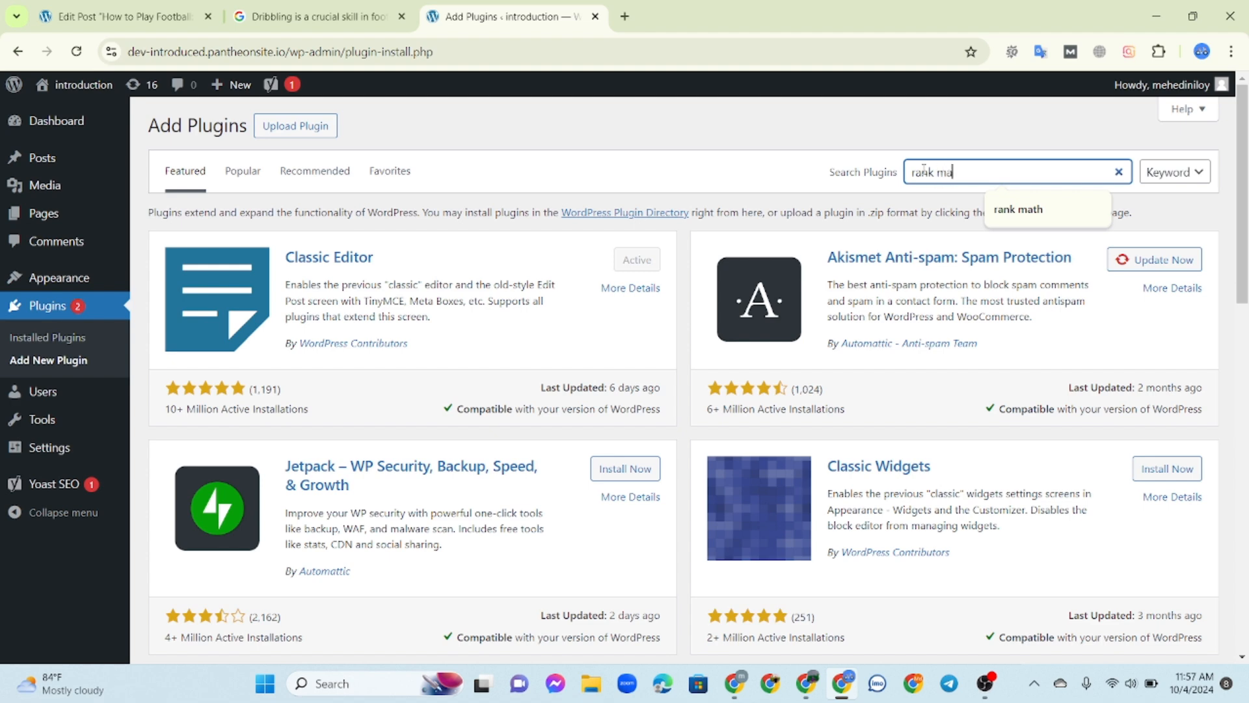
{"action": "type", "text": "th"}
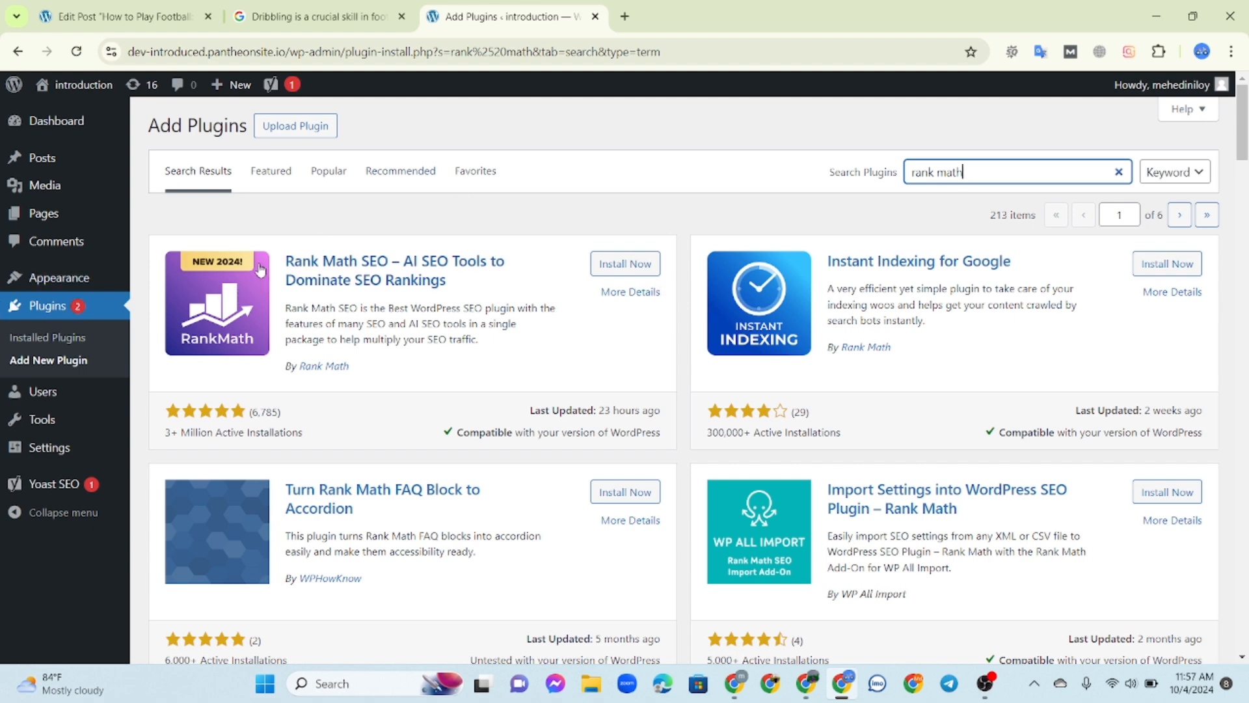
- Install and activate the Rank Math SEO plugin
{"action": "left_click_drag", "start_coordinate": [163, 211], "coordinate": [363, 219]}
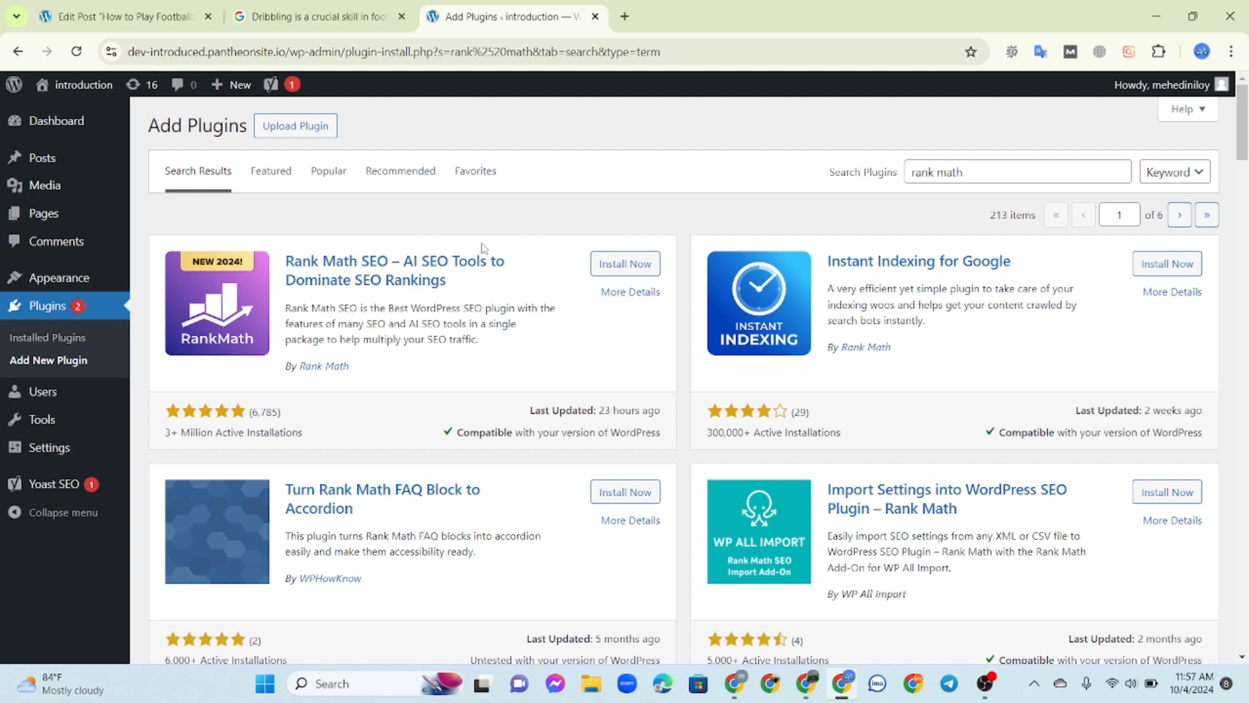
{"action": "left_click", "coordinate": [614, 268]}
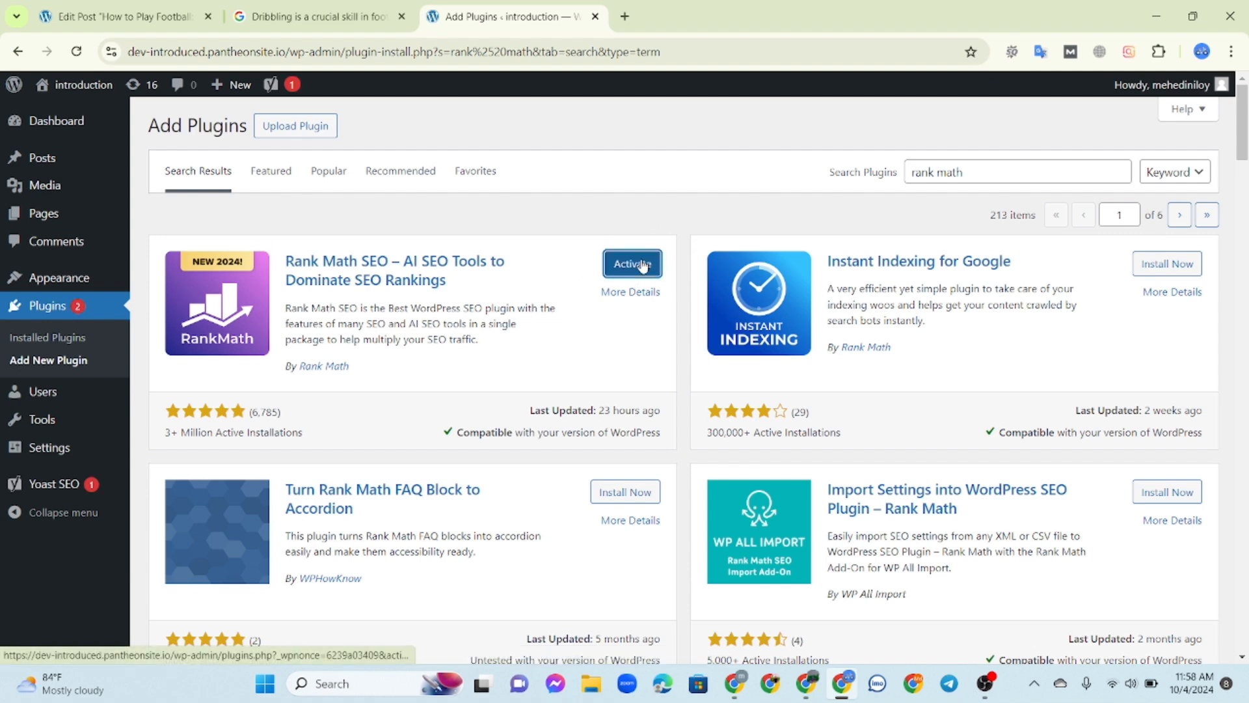
{"action": "left_click", "coordinate": [642, 265]}
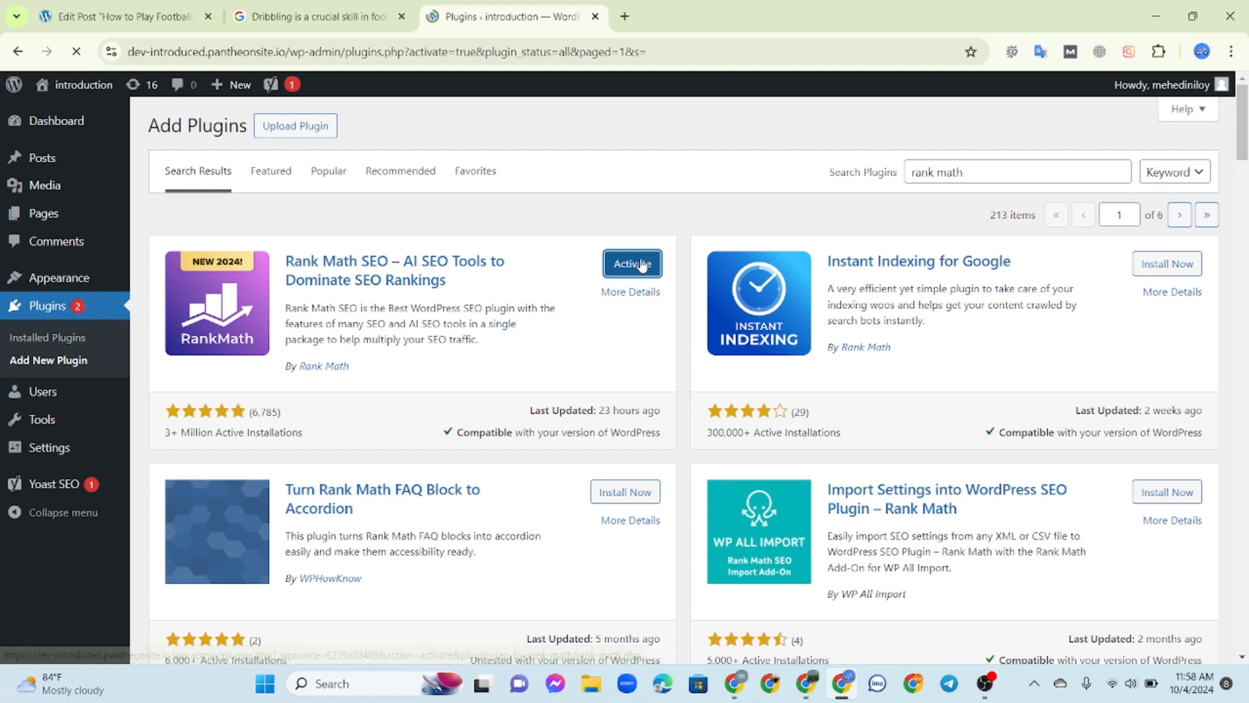
- Find Rank Math SEO among the installed plugins and open its setup wizard
{"action": "scroll", "coordinate": [567, 343], "scroll_direction": "down", "scroll_amount": 2}
{"action": "scroll", "coordinate": [568, 343], "scroll_direction": "down", "scroll_amount": 2}
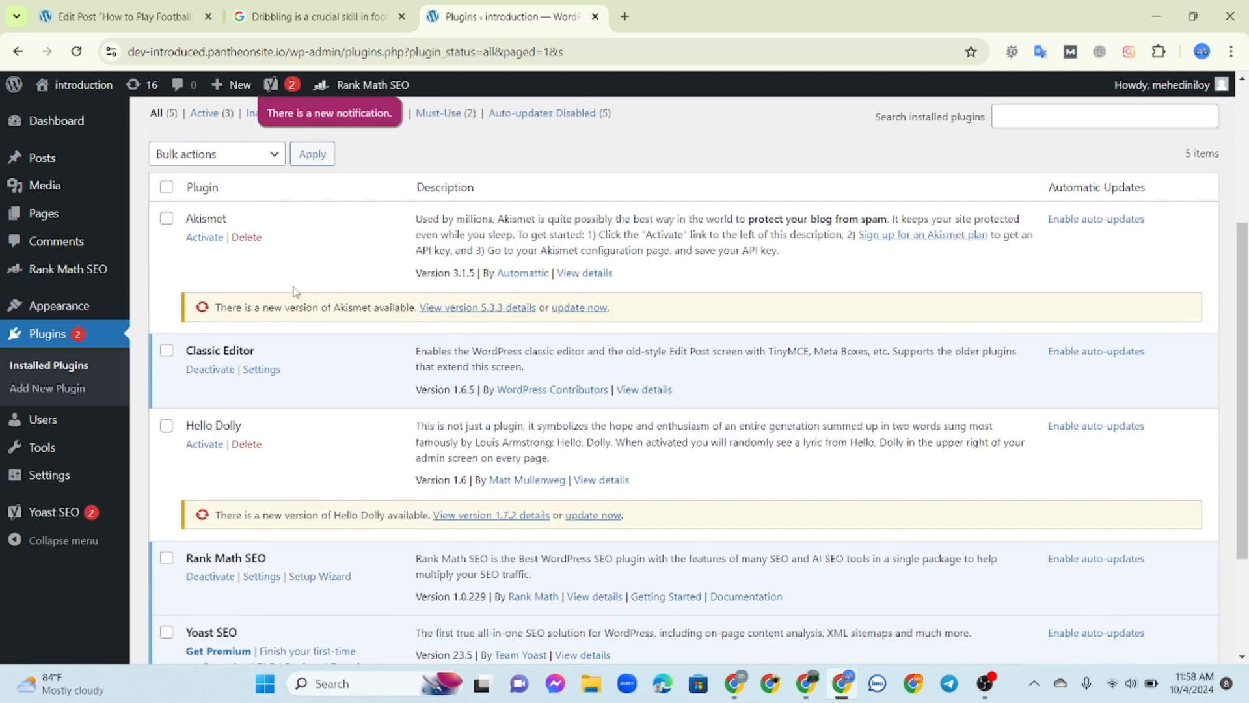
{"action": "scroll", "coordinate": [327, 232], "scroll_direction": "down", "scroll_amount": 3}
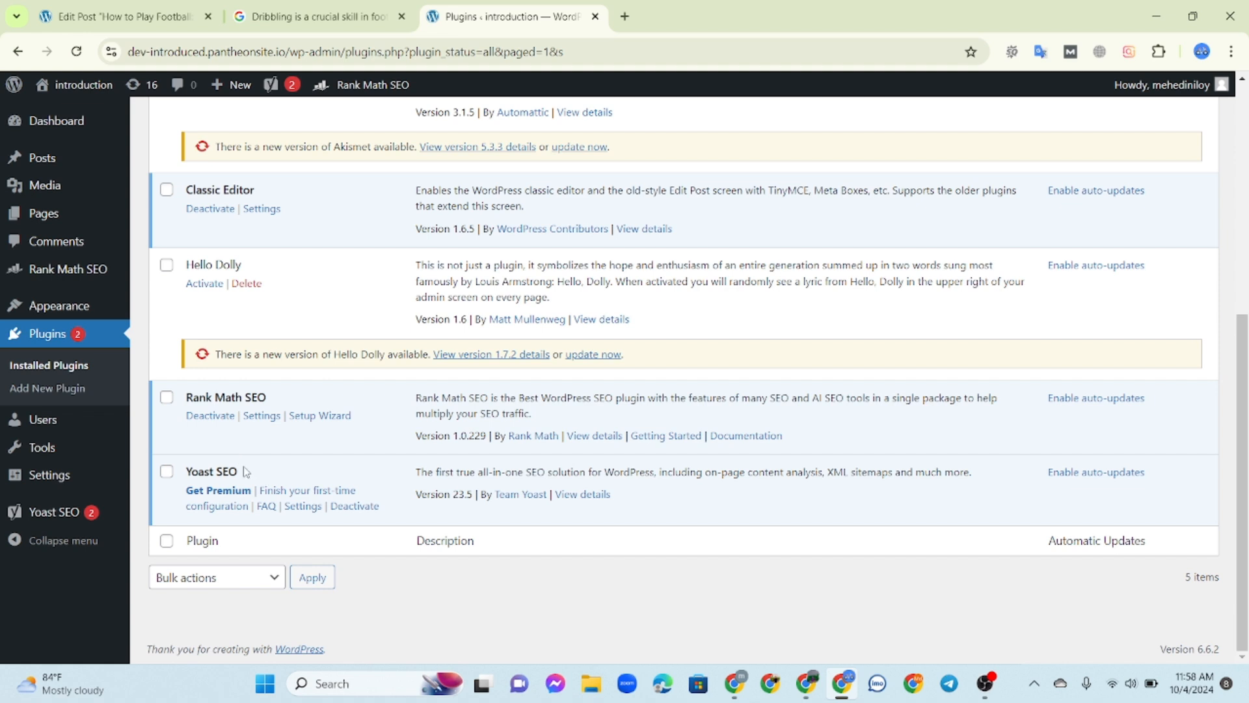
{"action": "left_click_drag", "start_coordinate": [187, 470], "coordinate": [241, 476]}
{"action": "left_click", "coordinate": [257, 463]}
{"action": "left_click", "coordinate": [319, 418]}
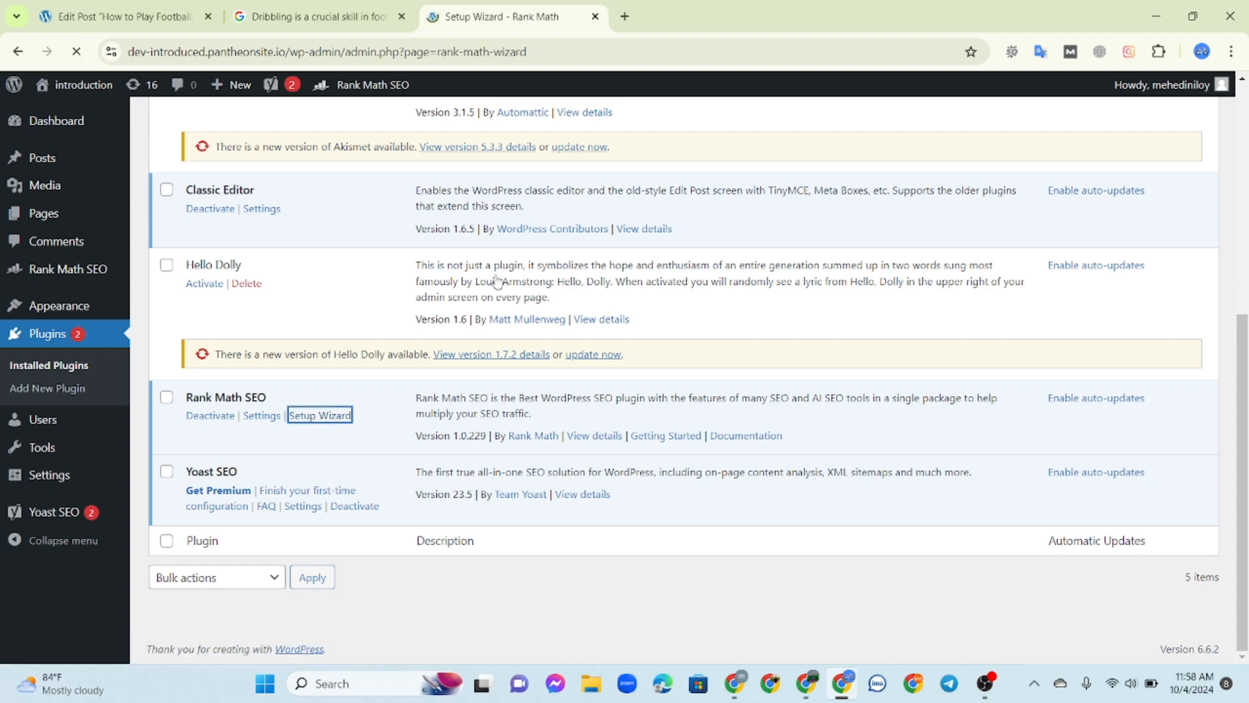
- Start the Rank Math setup wizard in Advanced mode
{"action": "scroll", "coordinate": [603, 256], "scroll_direction": "down", "scroll_amount": 4}
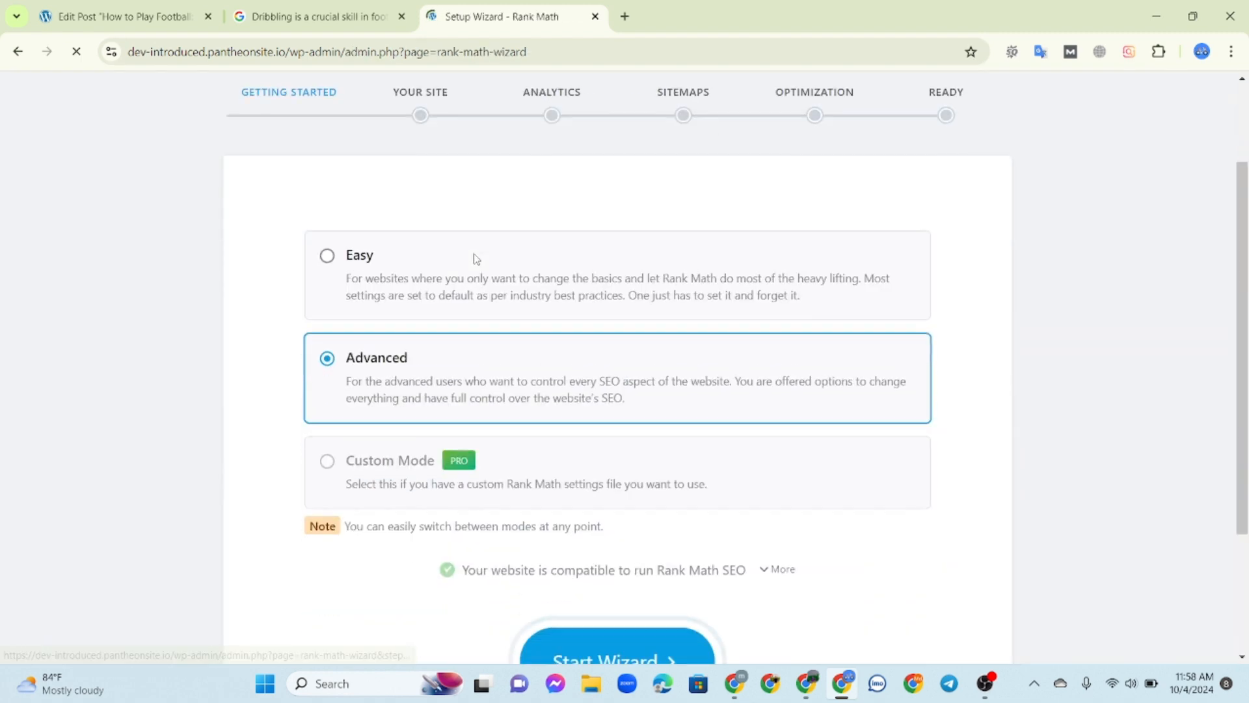
{"action": "scroll", "coordinate": [521, 299], "scroll_direction": "down", "scroll_amount": 5}
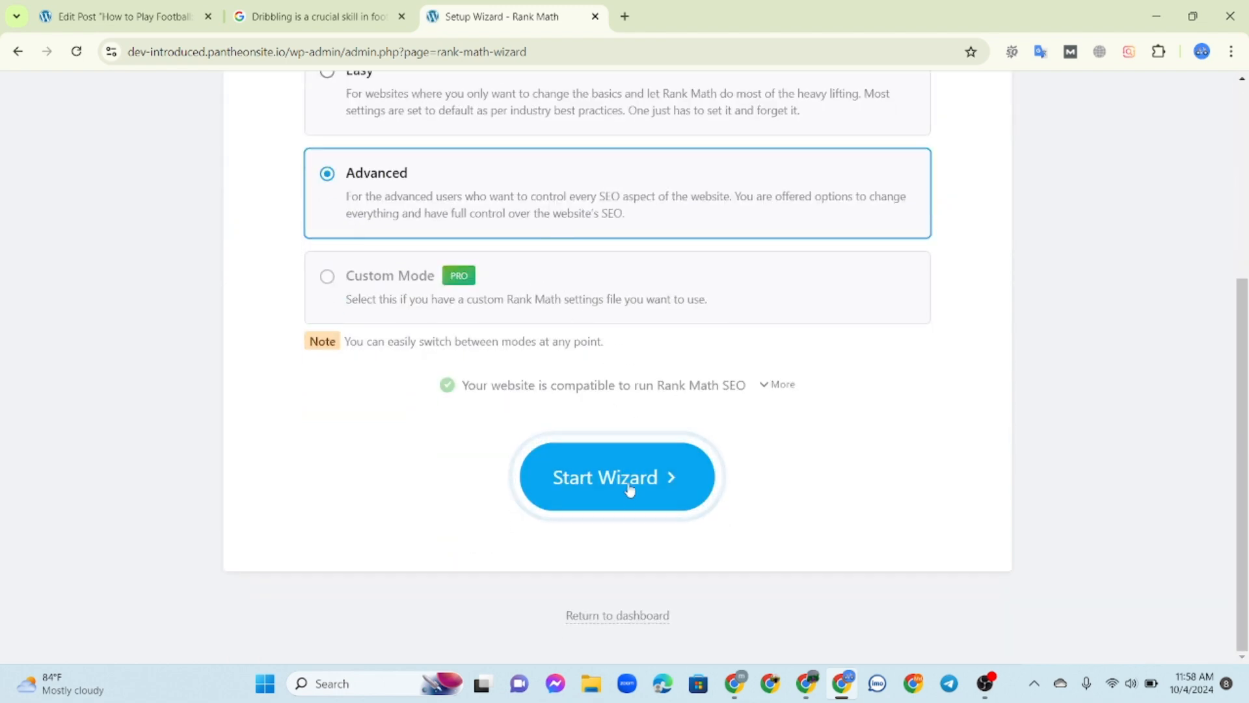
{"action": "scroll", "coordinate": [501, 379], "scroll_direction": "up", "scroll_amount": 4}
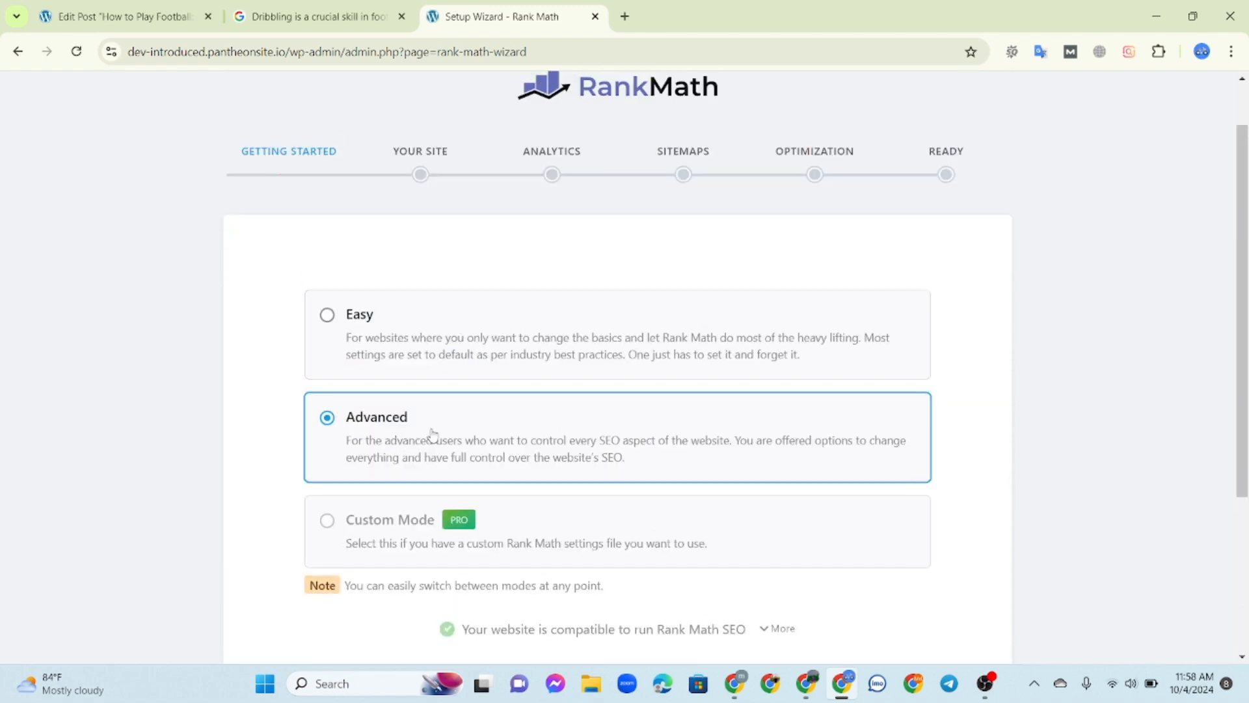
{"action": "scroll", "coordinate": [485, 530], "scroll_direction": "down", "scroll_amount": 4}
{"action": "left_click", "coordinate": [629, 478]}
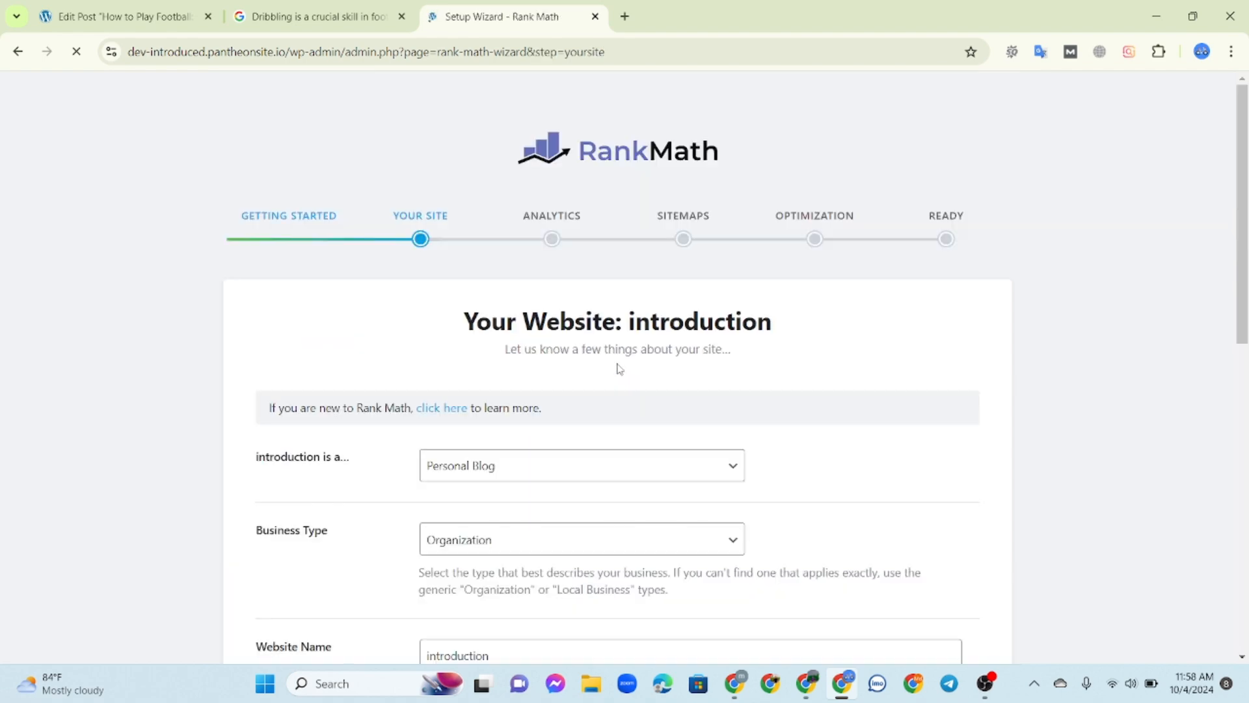
- Review the website details, keep the Personal Blog type and the name "introduction", and save them to continue
{"action": "scroll", "coordinate": [504, 386], "scroll_direction": "down", "scroll_amount": 4}
{"action": "scroll", "coordinate": [596, 347], "scroll_direction": "up", "scroll_amount": 4}
{"action": "scroll", "coordinate": [446, 237], "scroll_direction": "down", "scroll_amount": 5}
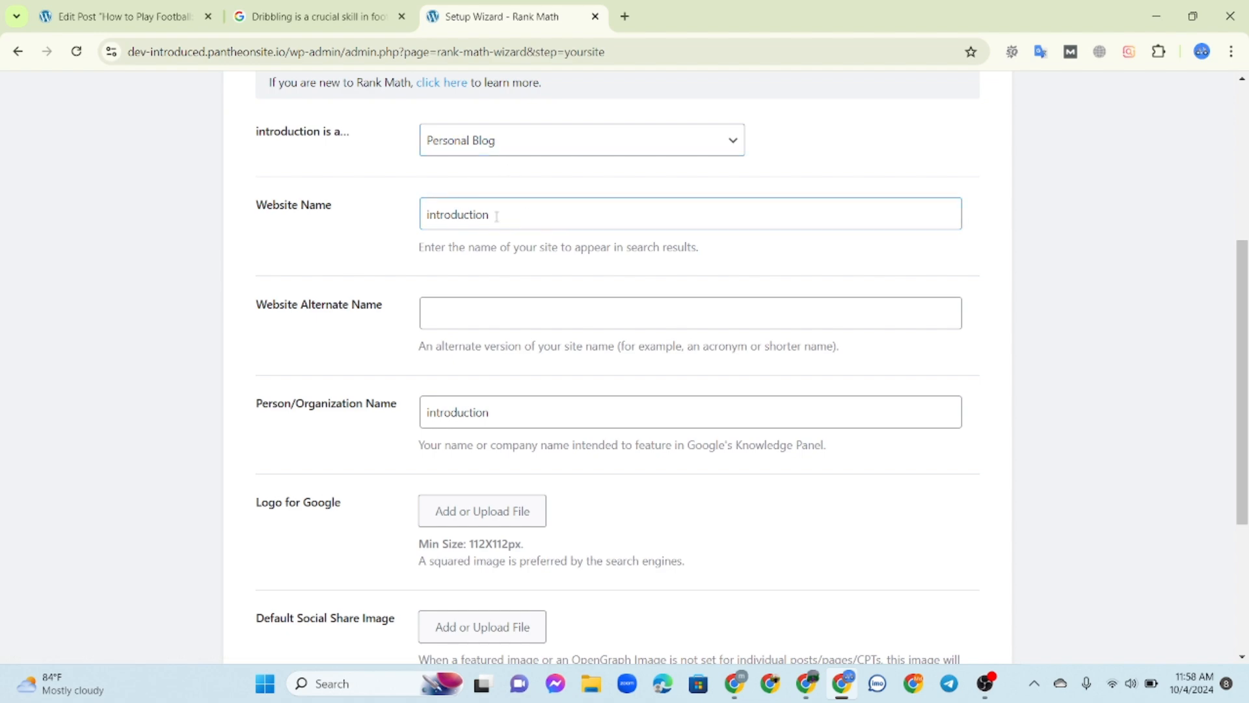
{"action": "scroll", "coordinate": [520, 247], "scroll_direction": "down", "scroll_amount": 1}
{"action": "scroll", "coordinate": [514, 260], "scroll_direction": "up", "scroll_amount": 1}
{"action": "scroll", "coordinate": [465, 310], "scroll_direction": "down", "scroll_amount": 3}
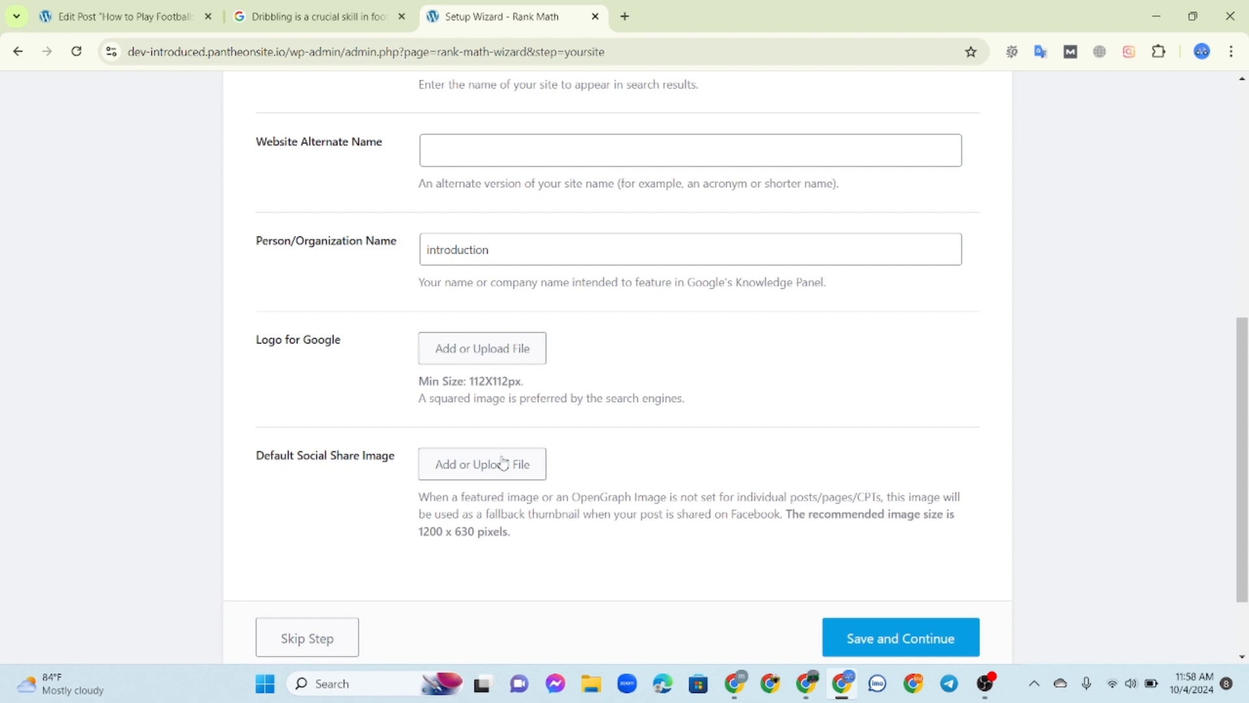
{"action": "scroll", "coordinate": [496, 460], "scroll_direction": "down", "scroll_amount": 2}
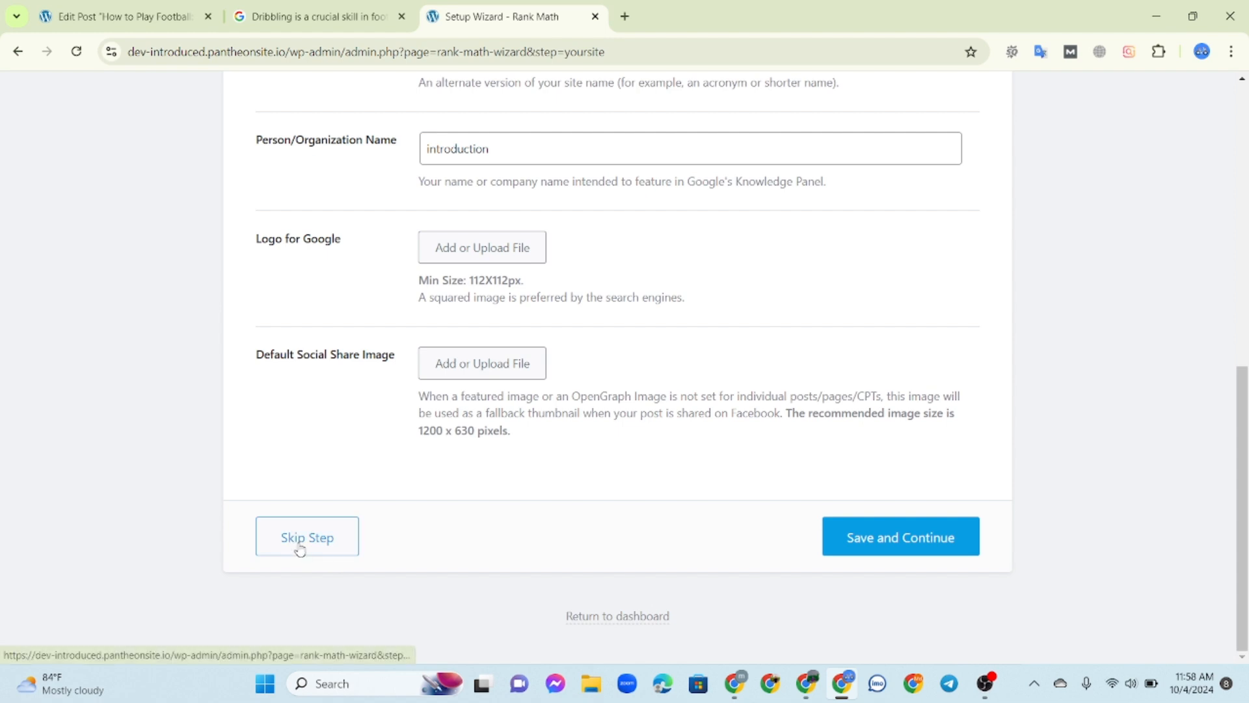
{"action": "left_click", "coordinate": [925, 543]}
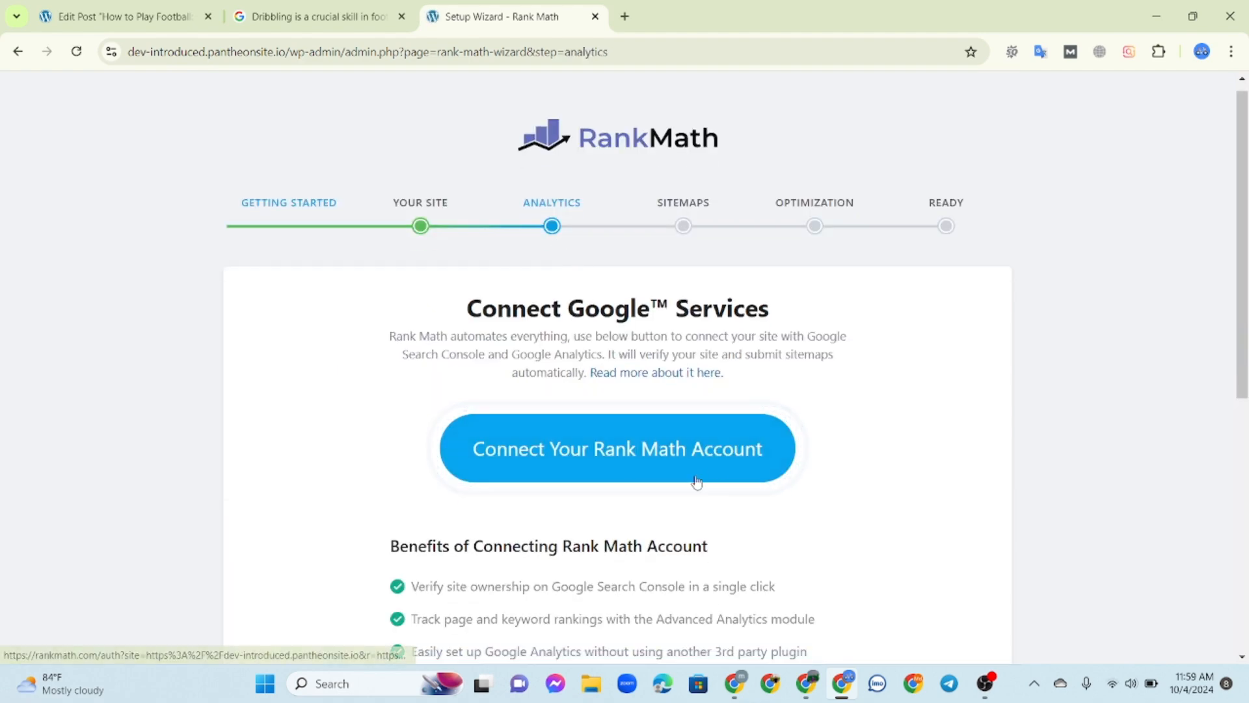
- Pass the analytics stage without connecting a Rank Math account and save the sitemap settings with their defaults
{"action": "scroll", "coordinate": [768, 452], "scroll_direction": "down", "scroll_amount": 6}
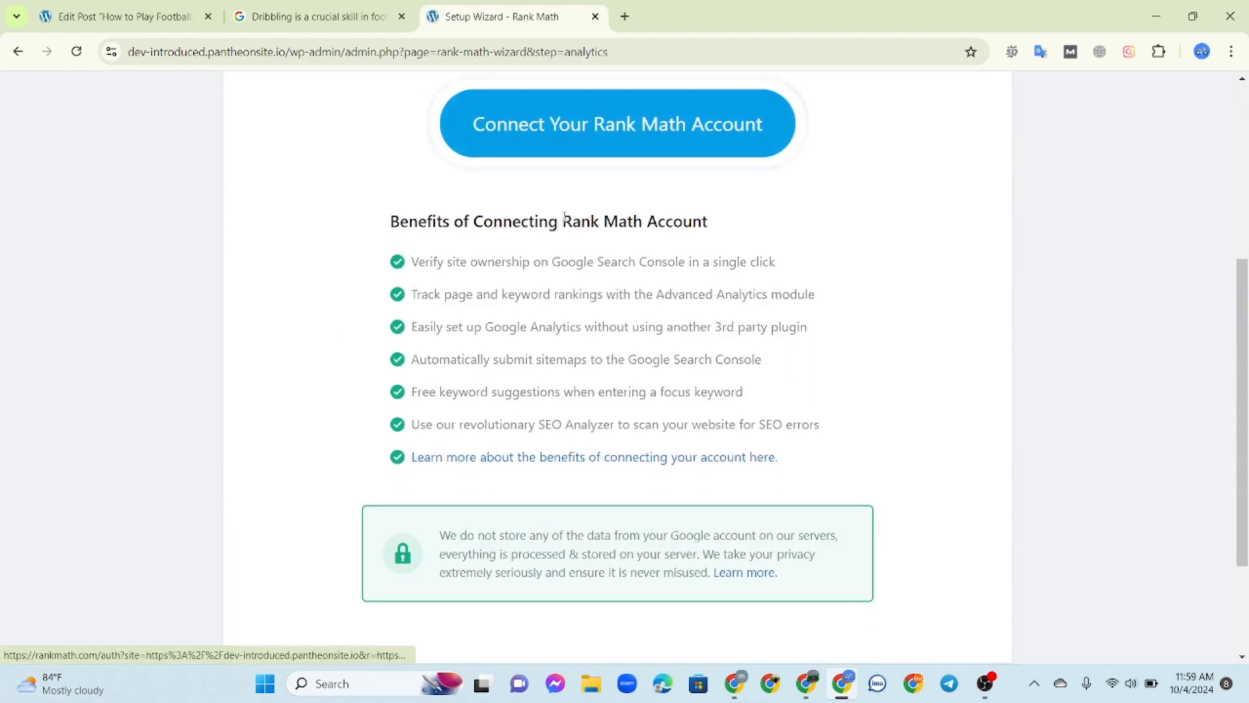
{"action": "left_click", "coordinate": [881, 534]}
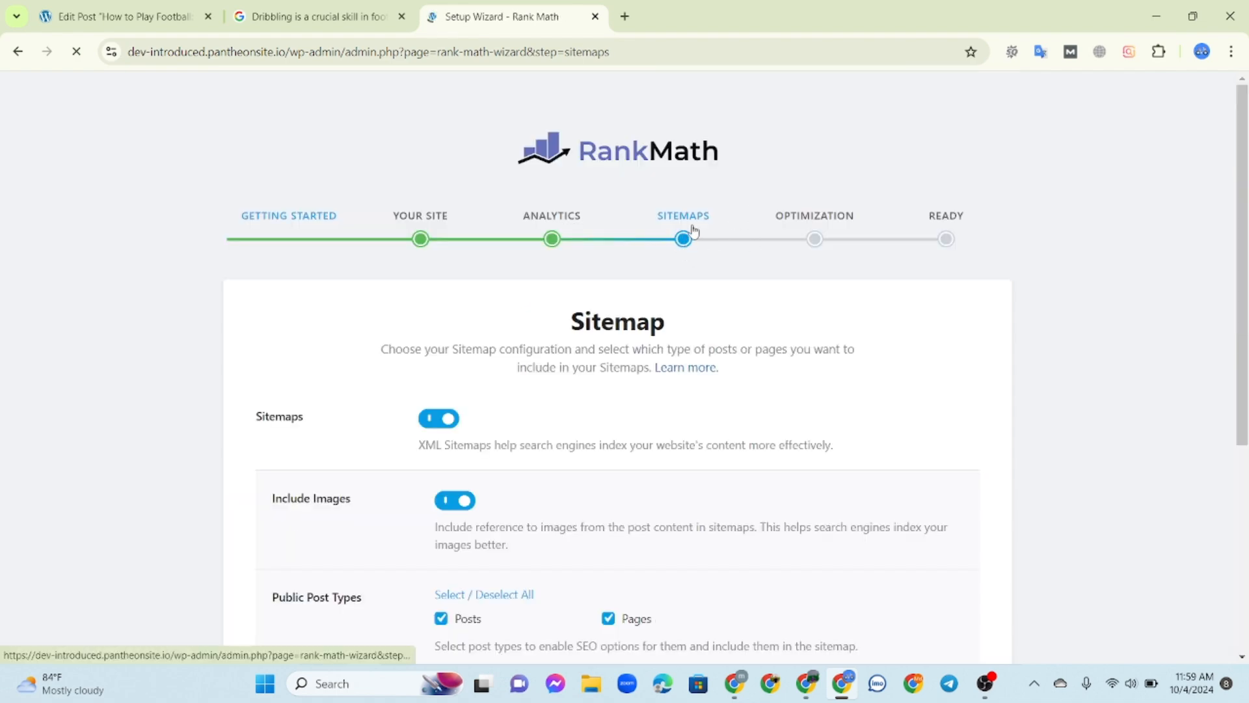
{"action": "scroll", "coordinate": [552, 277], "scroll_direction": "down", "scroll_amount": 5}
{"action": "scroll", "coordinate": [552, 273], "scroll_direction": "up", "scroll_amount": 4}
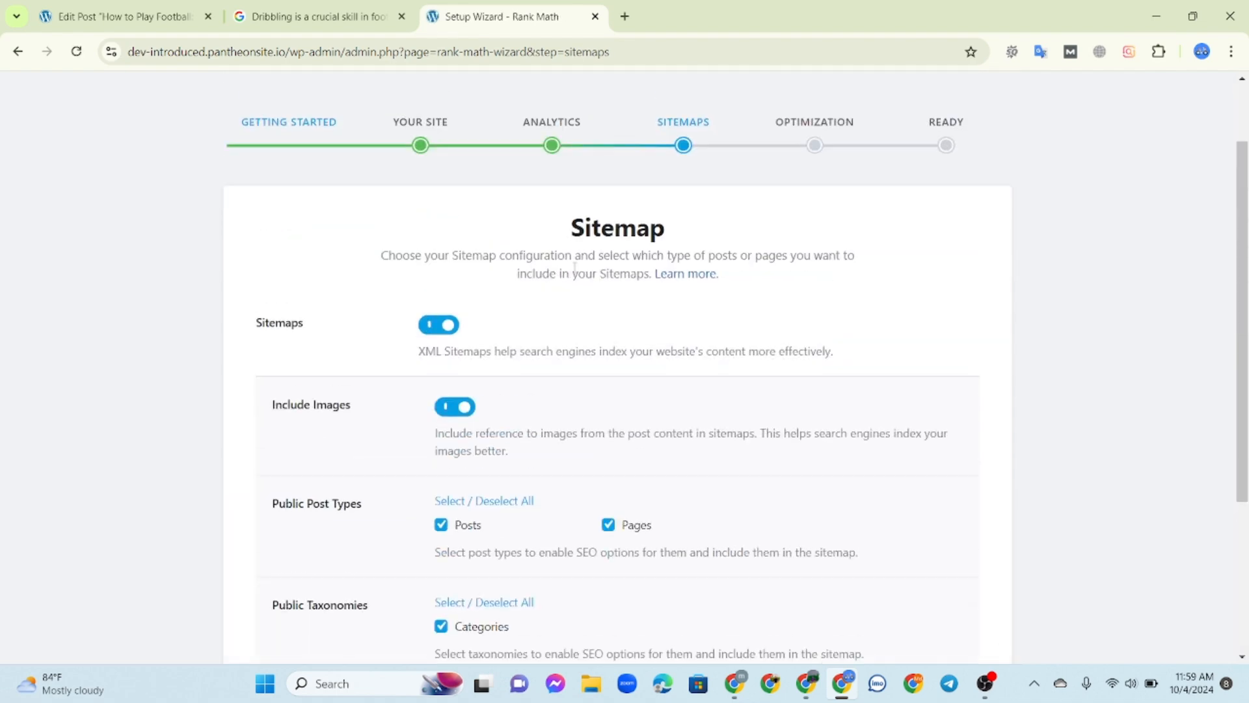
{"action": "scroll", "coordinate": [660, 266], "scroll_direction": "down", "scroll_amount": 4}
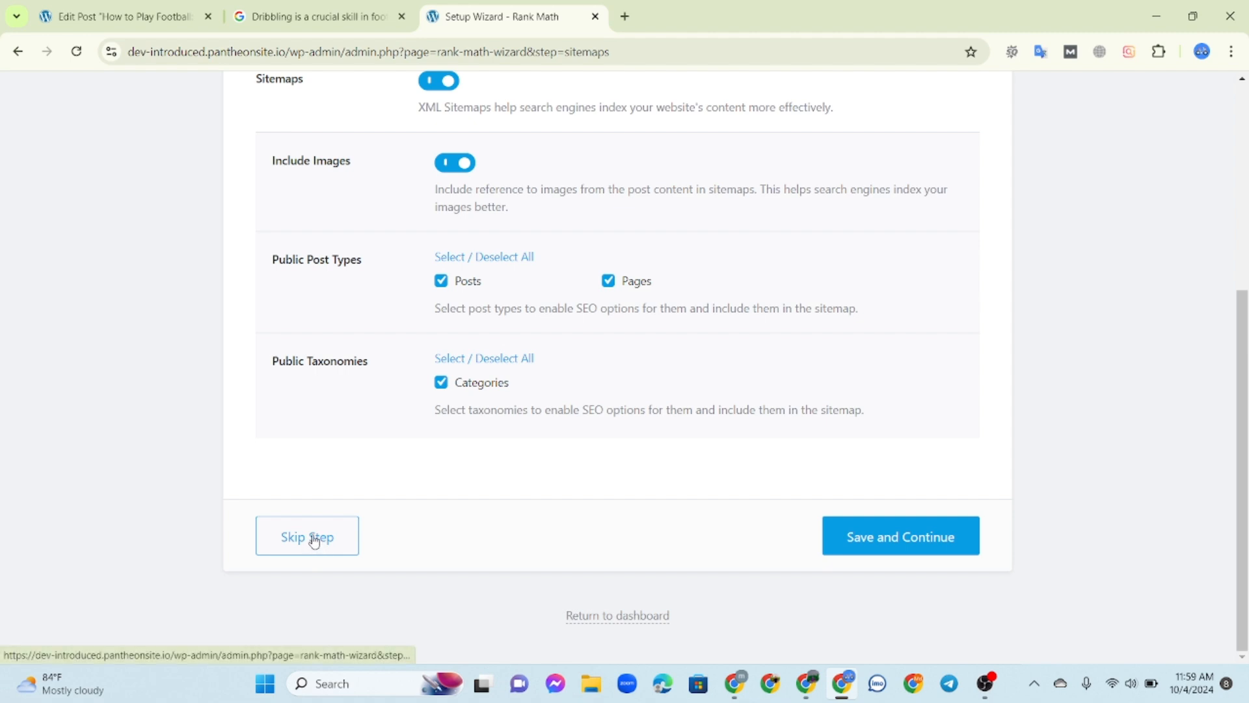
{"action": "left_click", "coordinate": [891, 544]}
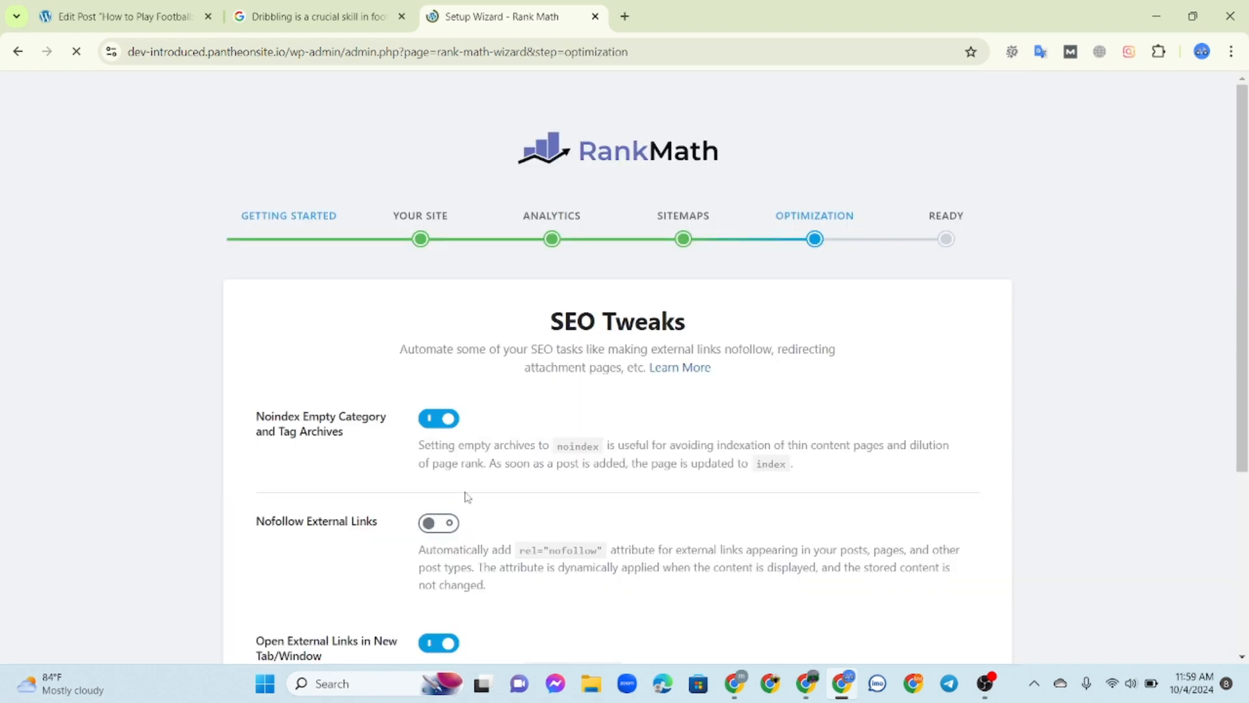
- Save the SEO Tweaks with their default options and leave the completed wizard for the Rank Math dashboard
{"action": "scroll", "coordinate": [618, 413], "scroll_direction": "down", "scroll_amount": 3}
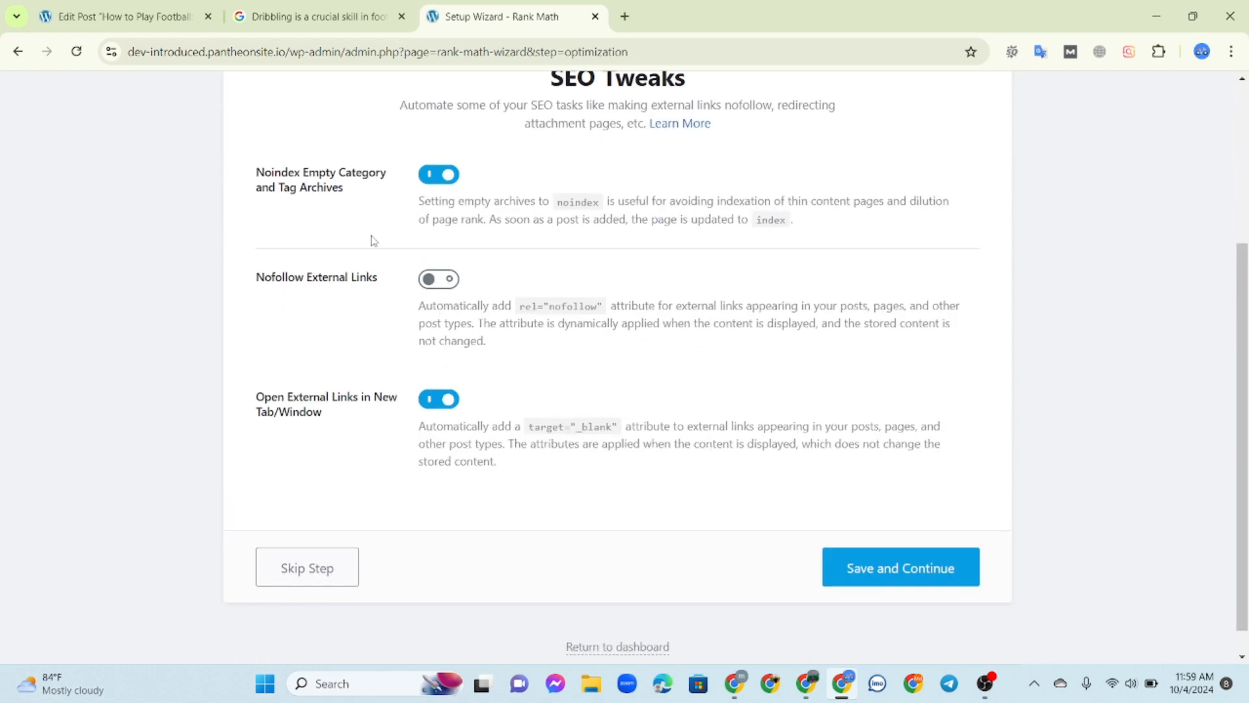
{"action": "scroll", "coordinate": [869, 470], "scroll_direction": "down", "scroll_amount": 1}
{"action": "scroll", "coordinate": [869, 469], "scroll_direction": "up", "scroll_amount": 5}
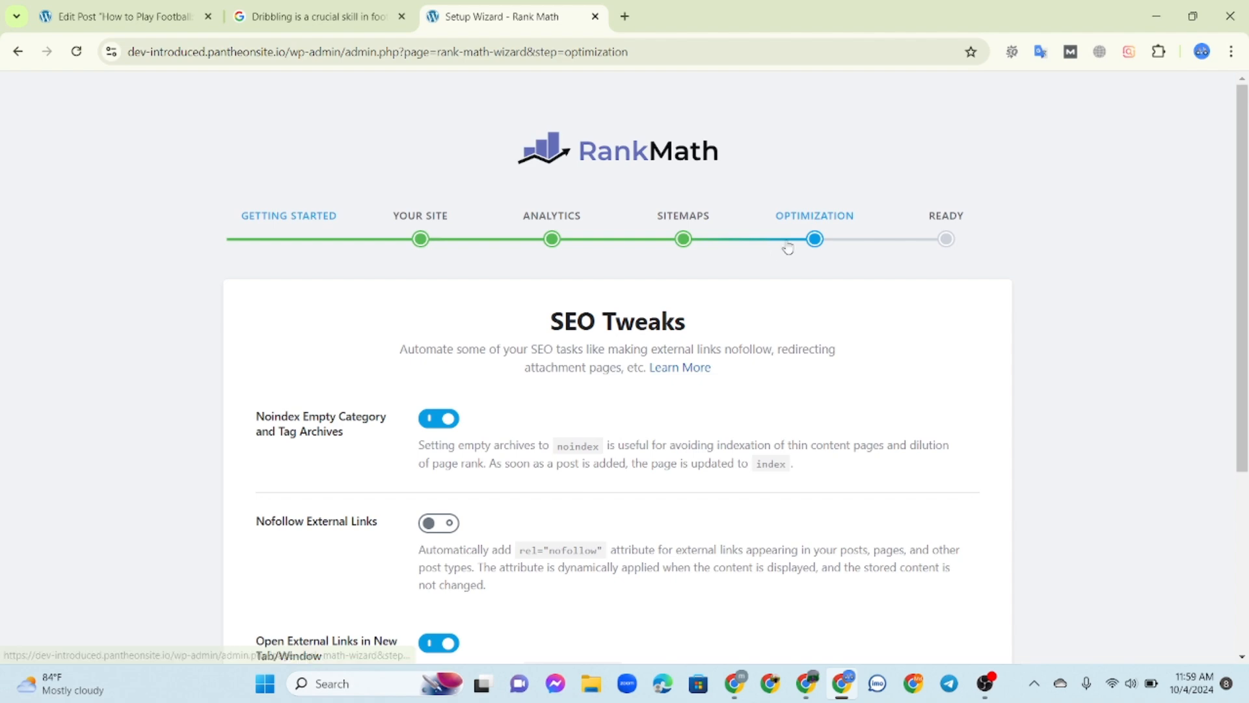
{"action": "scroll", "coordinate": [838, 243], "scroll_direction": "down", "scroll_amount": 5}
{"action": "left_click", "coordinate": [937, 540]}
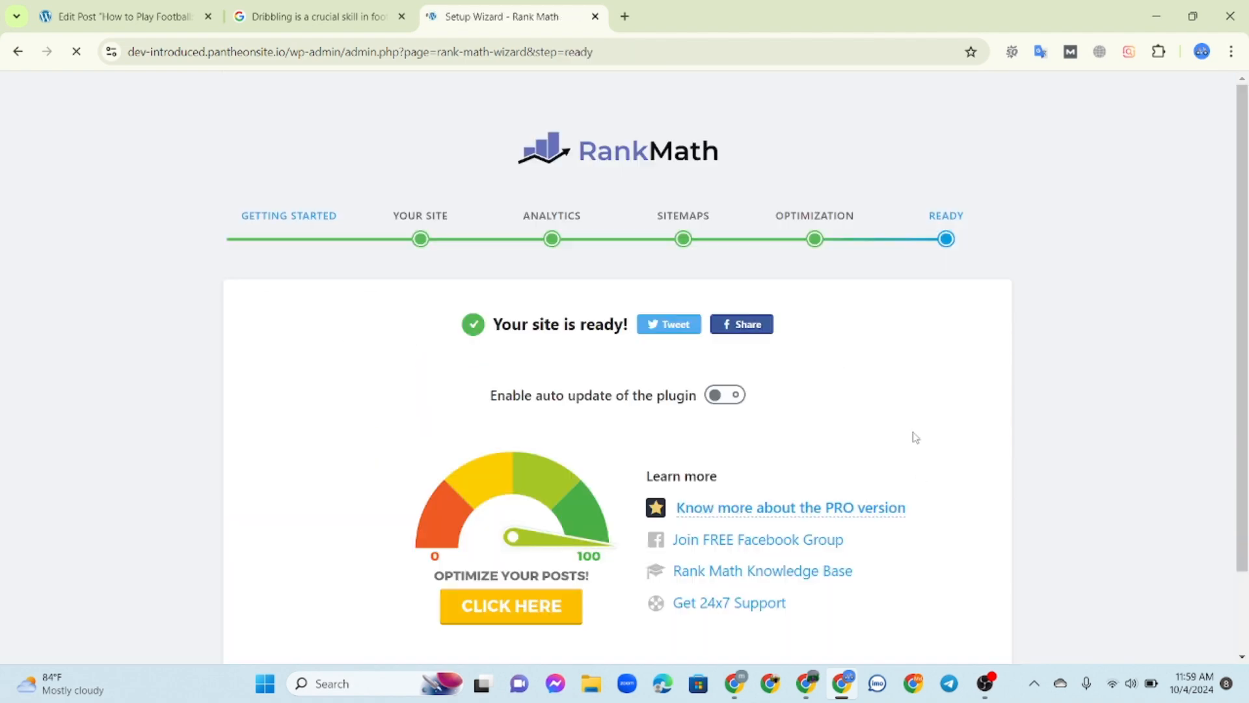
{"action": "scroll", "coordinate": [774, 549], "scroll_direction": "down", "scroll_amount": 2}
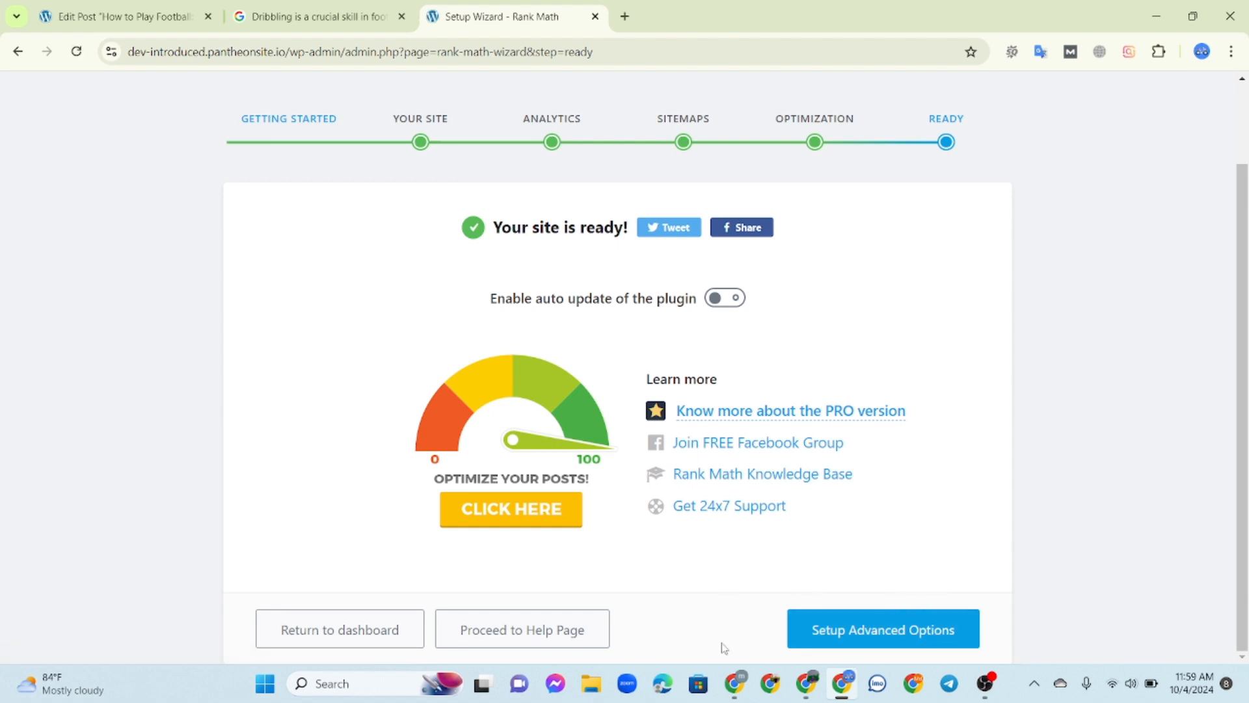
{"action": "left_click", "coordinate": [378, 635]}
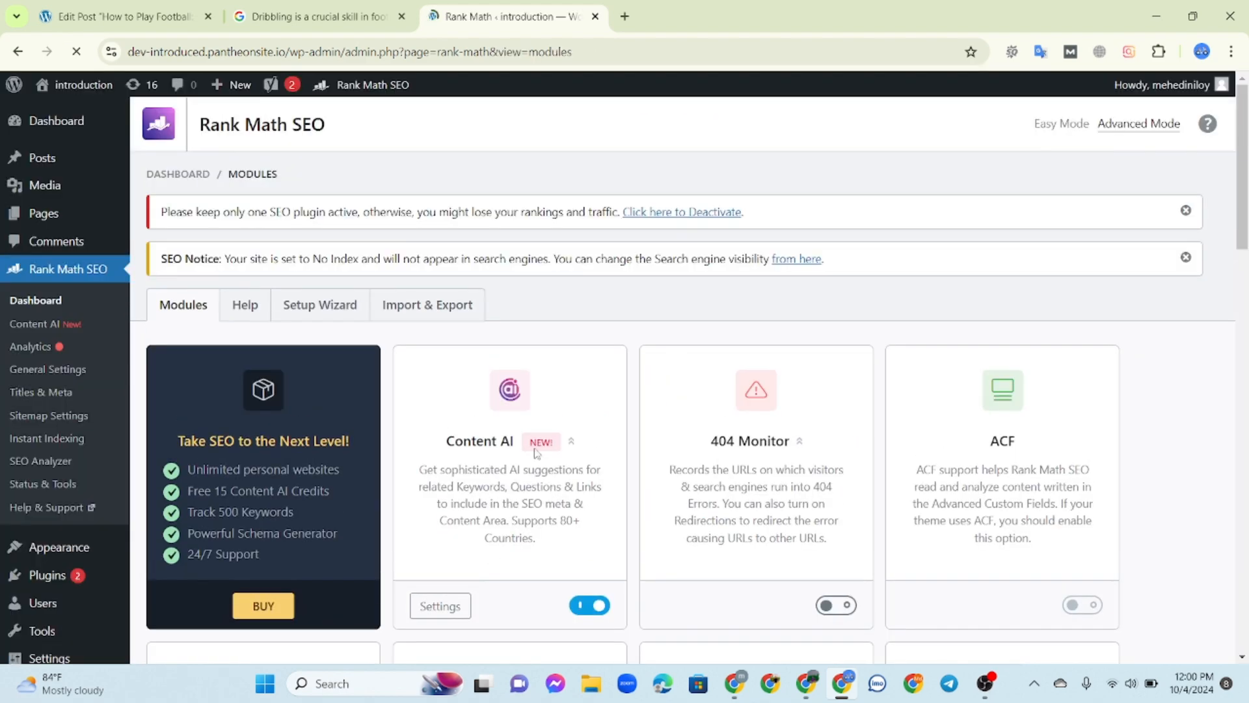
- Look through the Rank Math modules and the plugin's settings pages
{"action": "scroll", "coordinate": [536, 453], "scroll_direction": "down", "scroll_amount": 3}
{"action": "scroll", "coordinate": [448, 429], "scroll_direction": "up", "scroll_amount": 3}
{"action": "scroll", "coordinate": [800, 400], "scroll_direction": "down", "scroll_amount": 5}
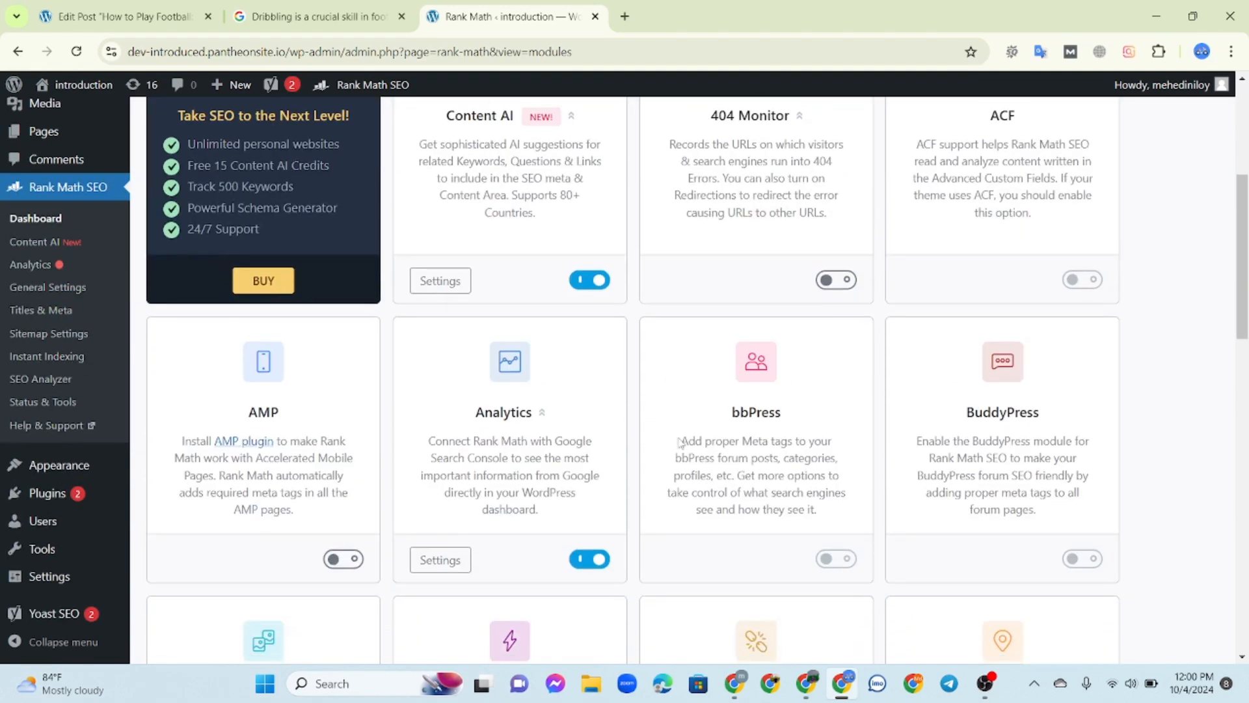
{"action": "scroll", "coordinate": [680, 443], "scroll_direction": "up", "scroll_amount": 4}
{"action": "scroll", "coordinate": [663, 371], "scroll_direction": "down", "scroll_amount": 5}
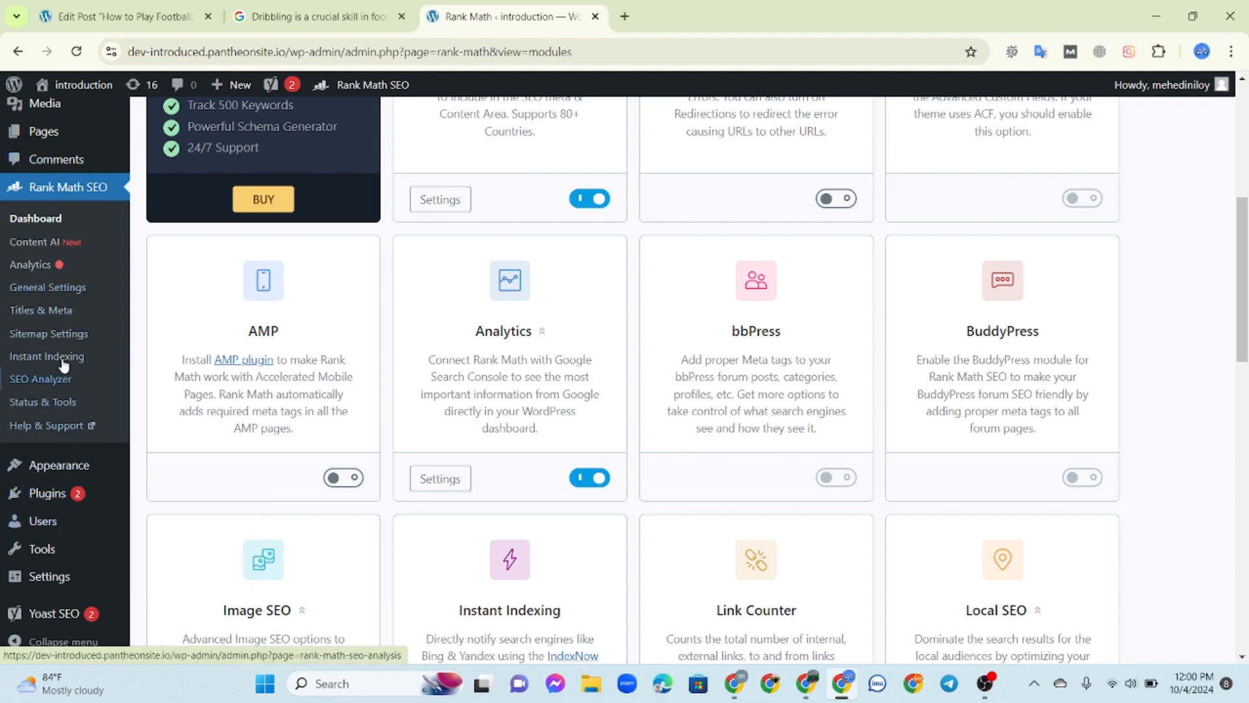
{"action": "scroll", "coordinate": [48, 273], "scroll_direction": "up", "scroll_amount": 3}
- Start a new post and go to the Rank Math SEO section below its editor
{"action": "mouse_move", "coordinate": [51, 166]}
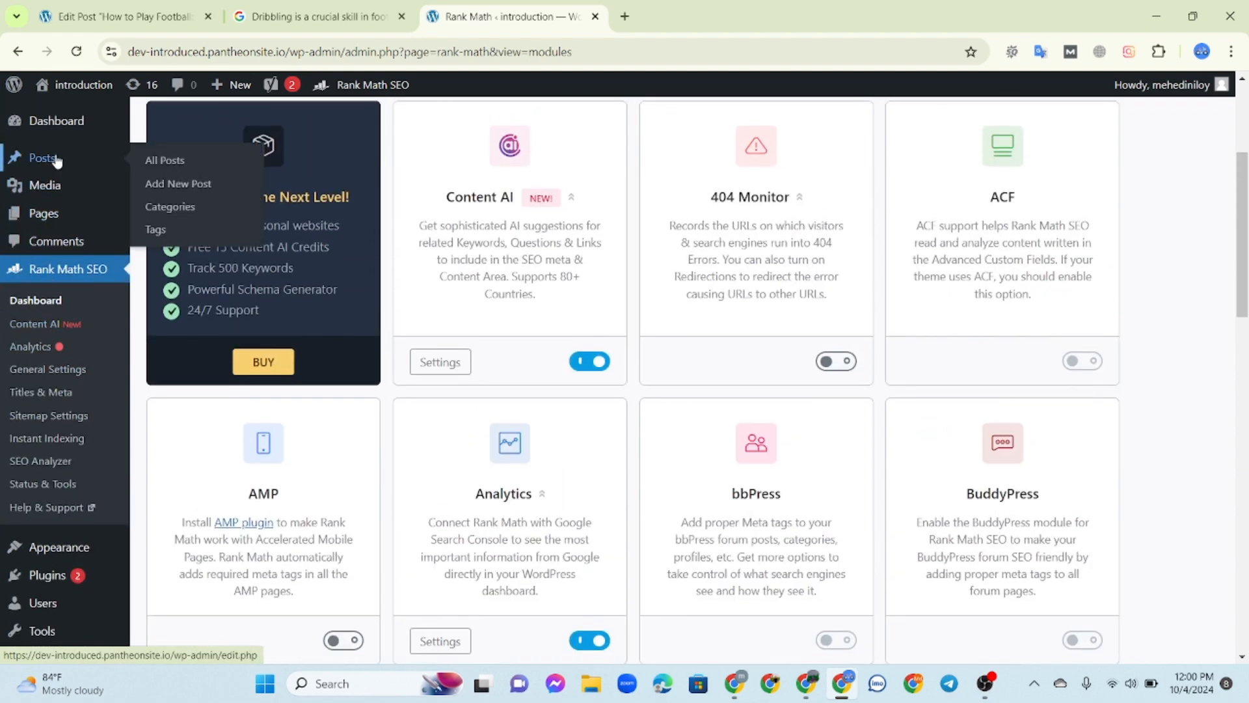
{"action": "left_click", "coordinate": [166, 187]}
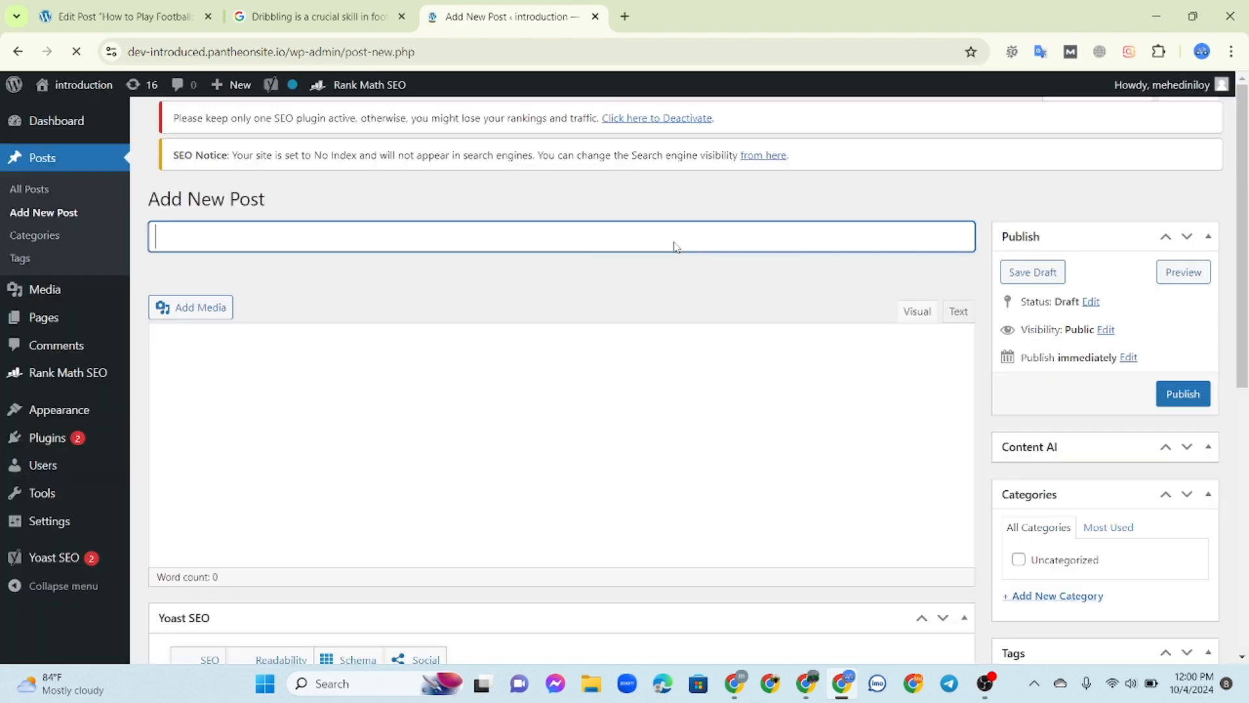
{"action": "scroll", "coordinate": [671, 254], "scroll_direction": "down", "scroll_amount": 5}
{"action": "scroll", "coordinate": [652, 263], "scroll_direction": "down", "scroll_amount": 6}
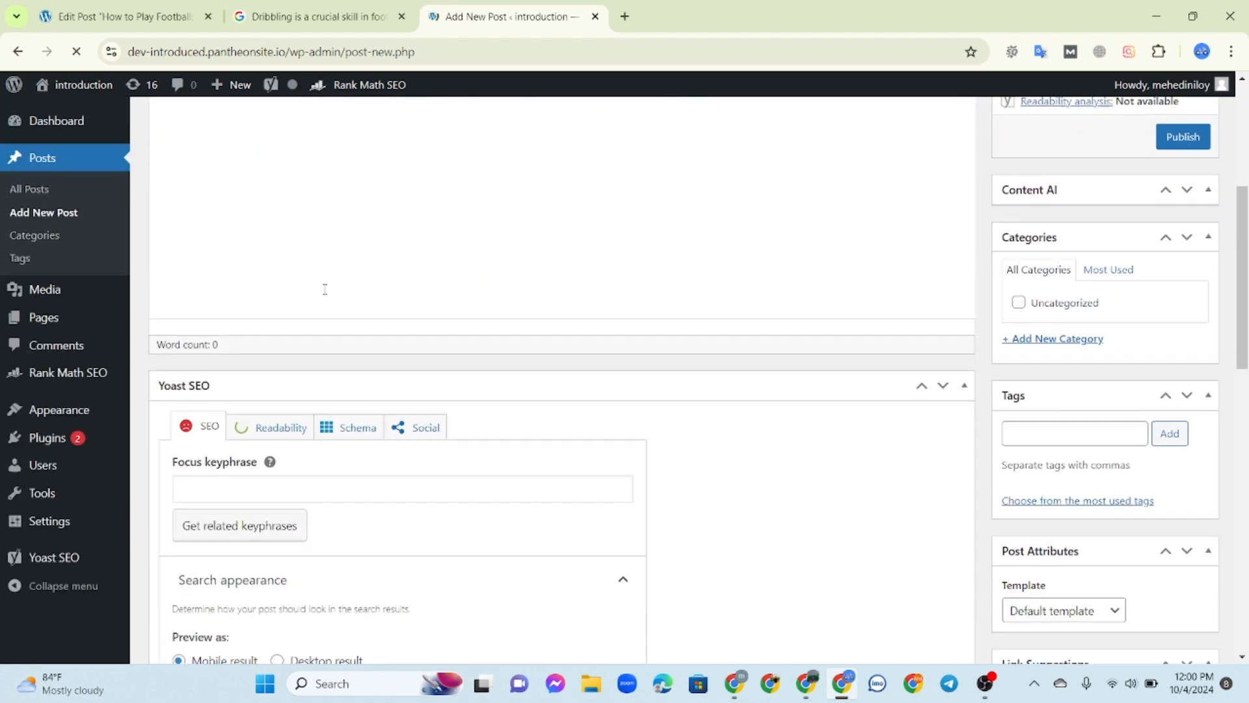
{"action": "scroll", "coordinate": [325, 299], "scroll_direction": "down", "scroll_amount": 10}
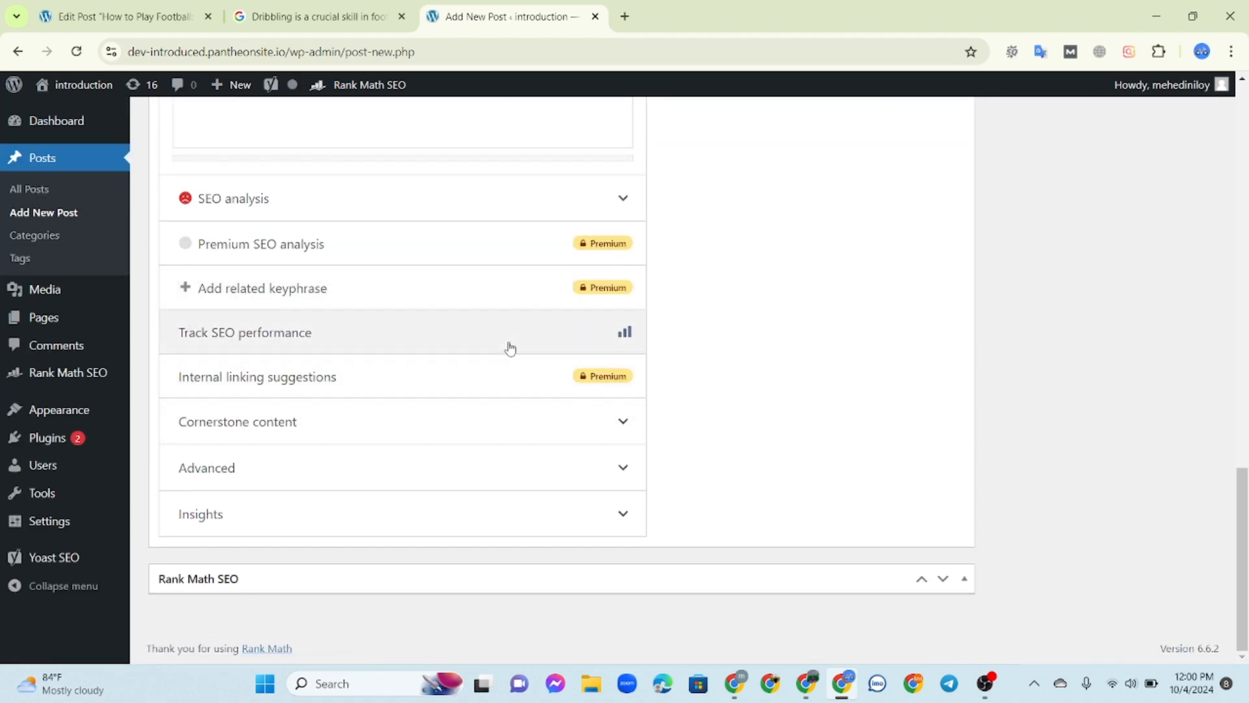
{"action": "scroll", "coordinate": [713, 477], "scroll_direction": "down", "scroll_amount": 6}
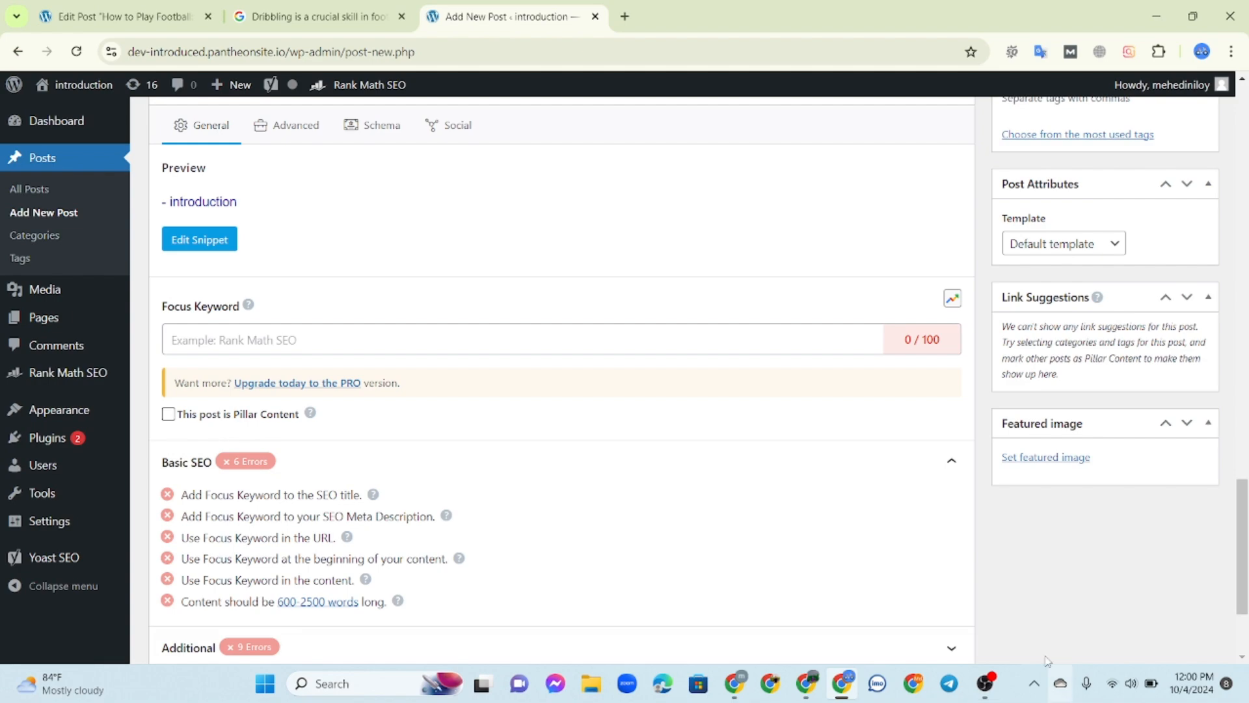
- Outline the Basic SEO checks, Focus Keyword, snippet preview and Rank Math SEO toolbar entry with red boxes in a screen capture, and discard it
{"action": "left_click", "coordinate": [1034, 682]}
{"action": "left_click", "coordinate": [1018, 605]}
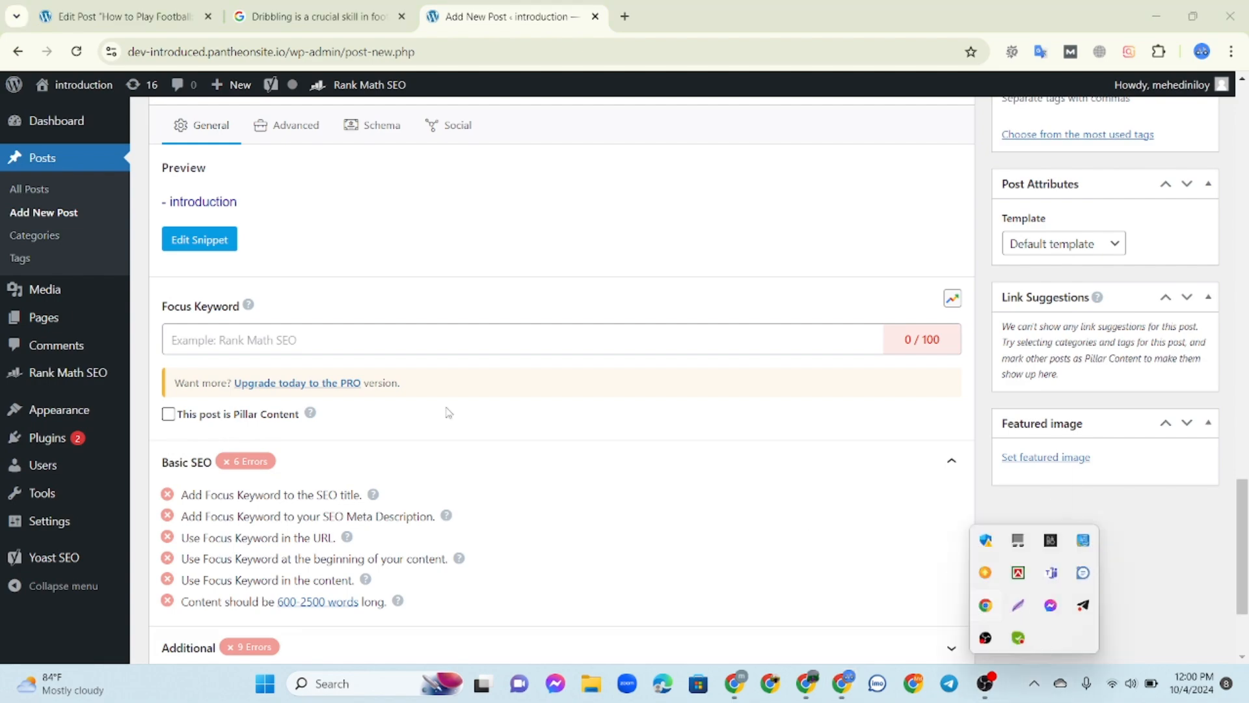
{"action": "left_click_drag", "start_coordinate": [2, 70], "coordinate": [1116, 637]}
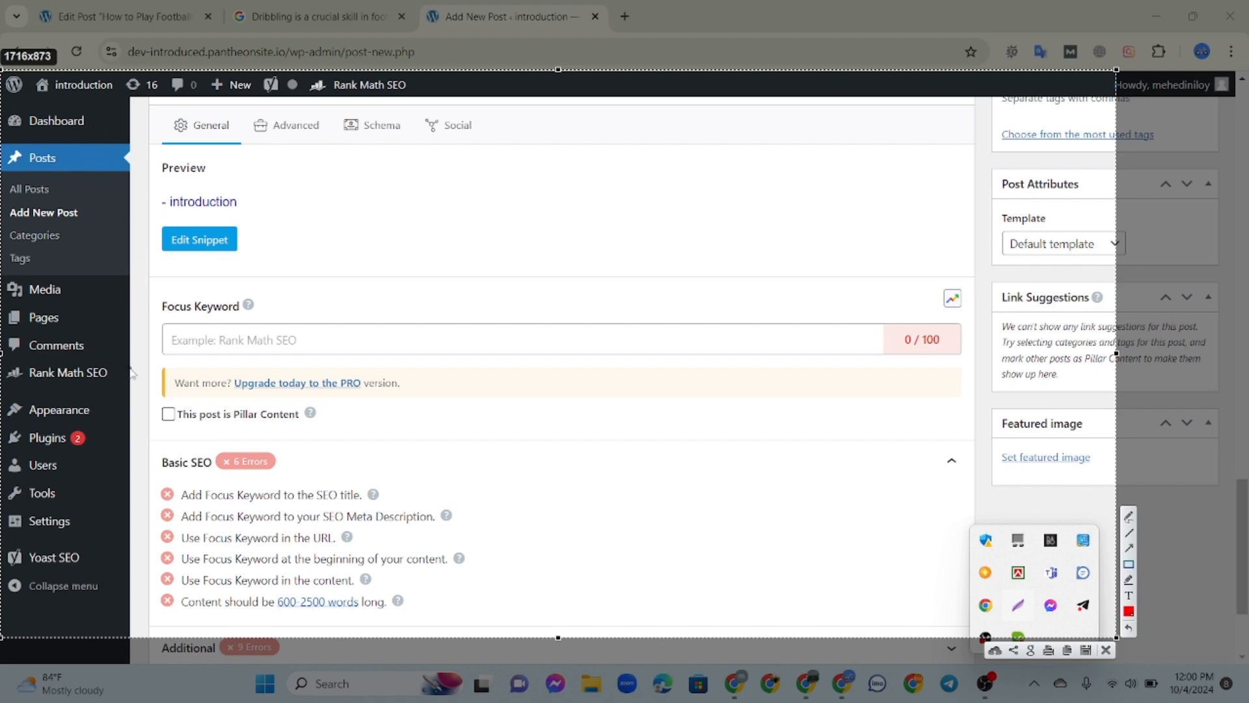
{"action": "mouse_move", "coordinate": [150, 432]}
{"action": "left_mouse_down"}
{"action": "mouse_move", "coordinate": [362, 534]}
{"action": "mouse_move", "coordinate": [450, 629]}
{"action": "left_mouse_up"}
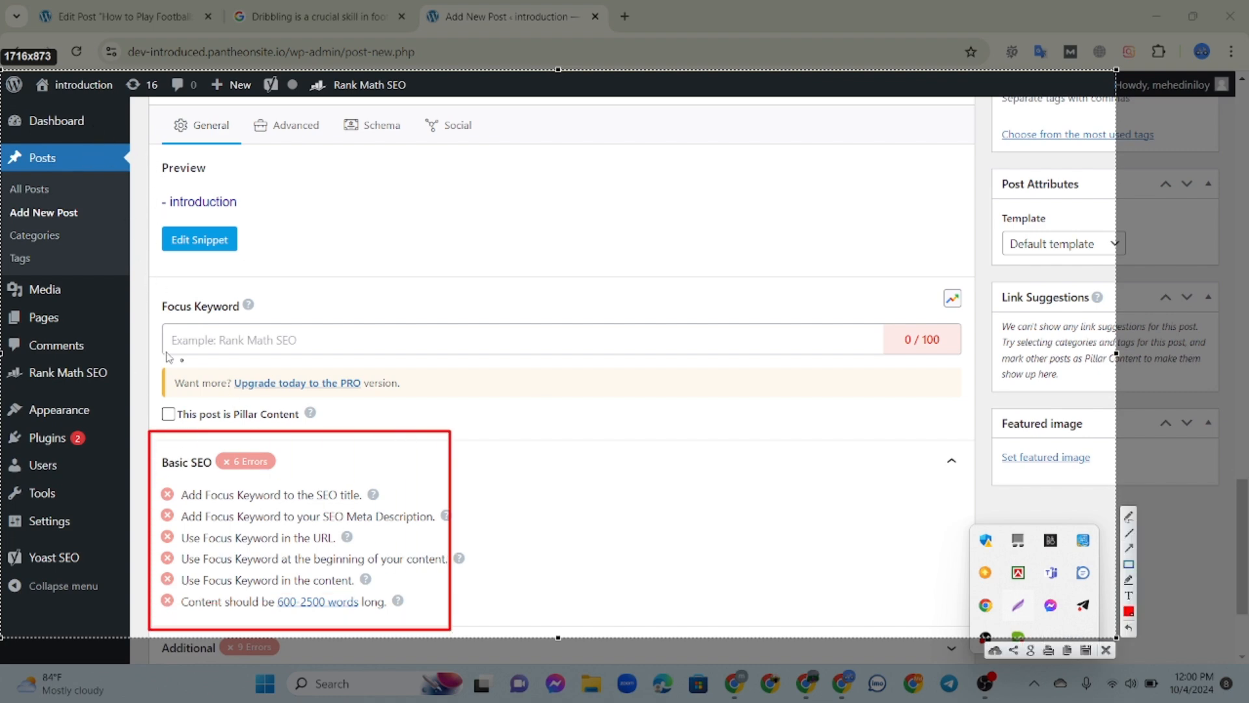
{"action": "mouse_move", "coordinate": [116, 292]}
{"action": "left_mouse_down"}
{"action": "mouse_move", "coordinate": [341, 383]}
{"action": "mouse_move", "coordinate": [475, 481]}
{"action": "mouse_move", "coordinate": [463, 434]}
{"action": "left_mouse_up"}
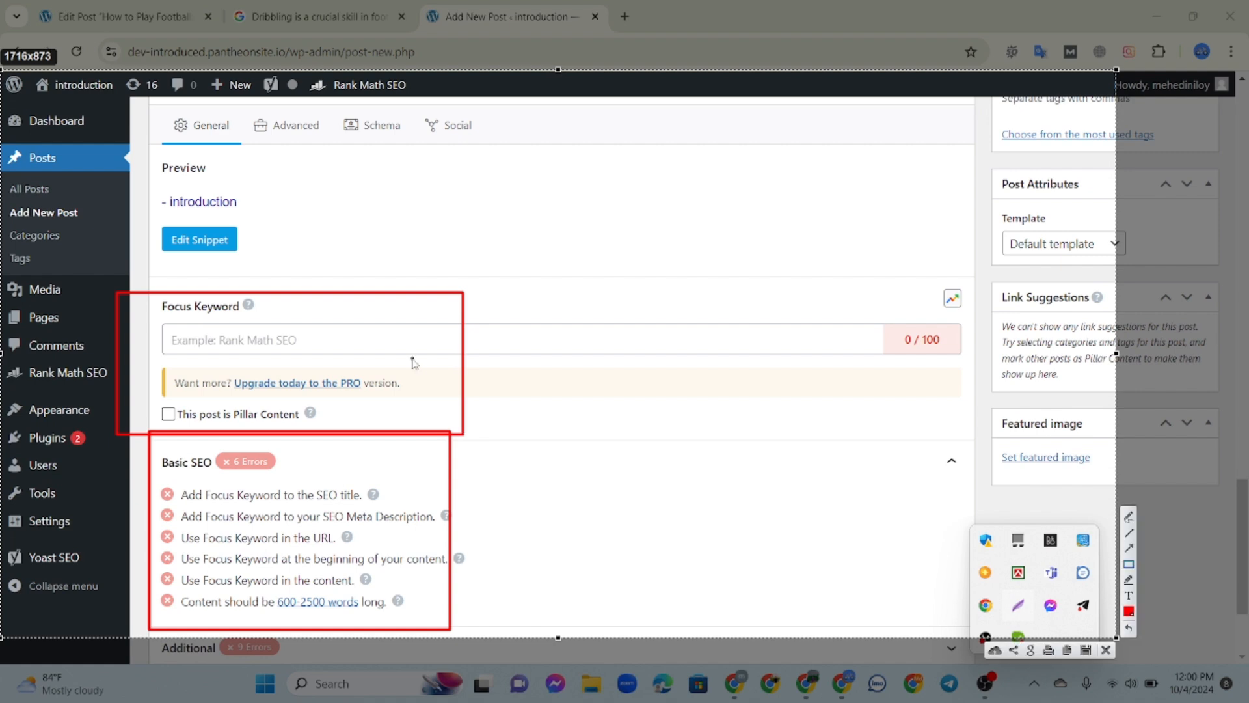
{"action": "left_click_drag", "start_coordinate": [148, 112], "coordinate": [416, 299]}
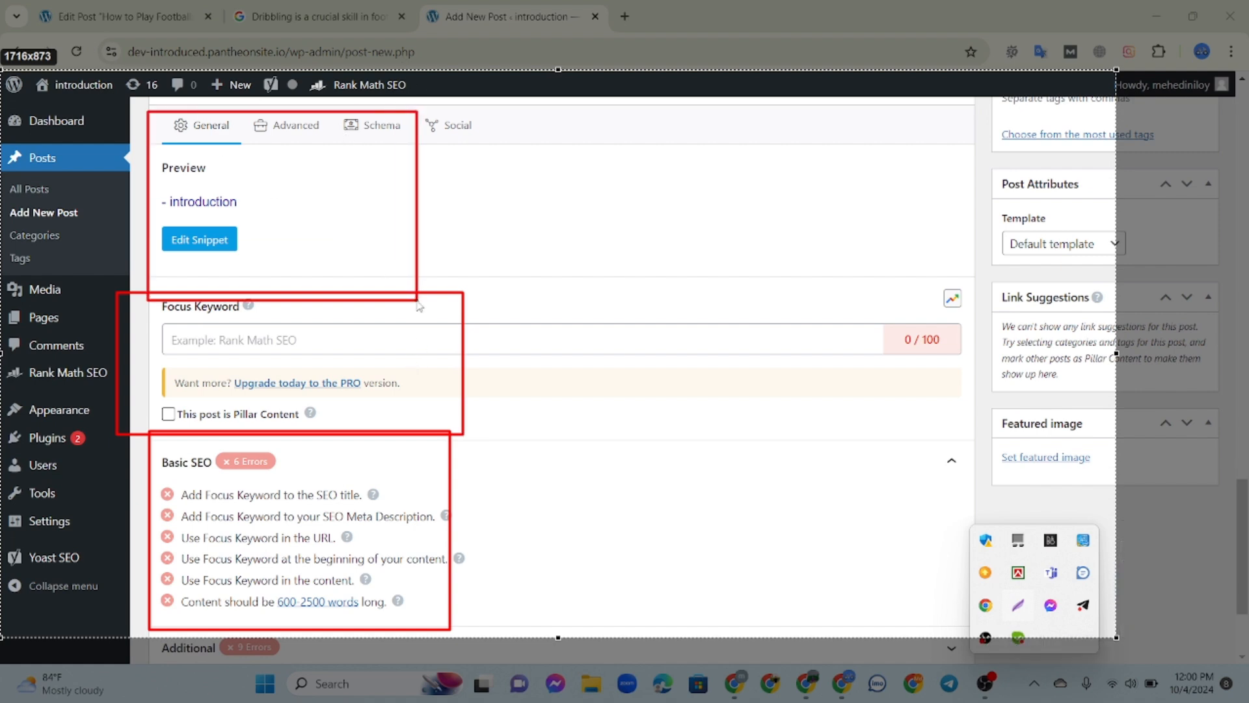
{"action": "left_click_drag", "start_coordinate": [299, 67], "coordinate": [449, 112]}
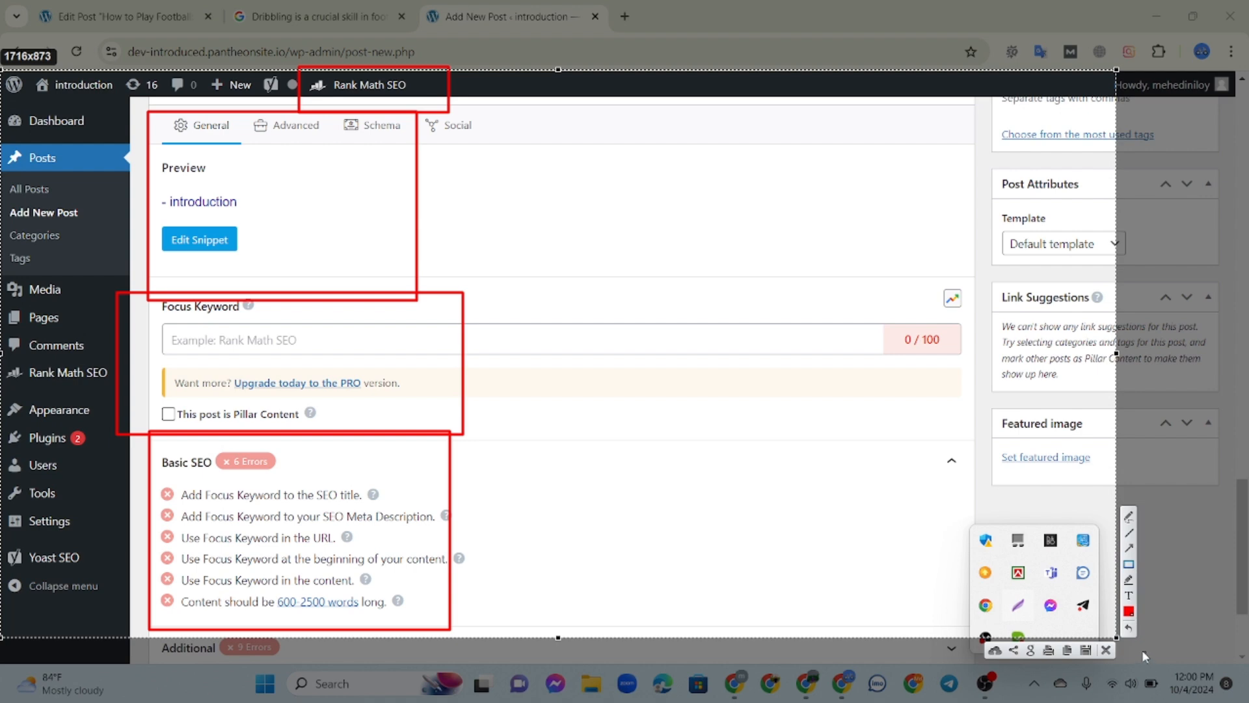
{"action": "left_click", "coordinate": [1105, 650]}
- Compare the Yoast SEO and Rank Math SEO sections of the new post, including their keyword fields, previews and analysis checks
{"action": "scroll", "coordinate": [519, 357], "scroll_direction": "up", "scroll_amount": 7}
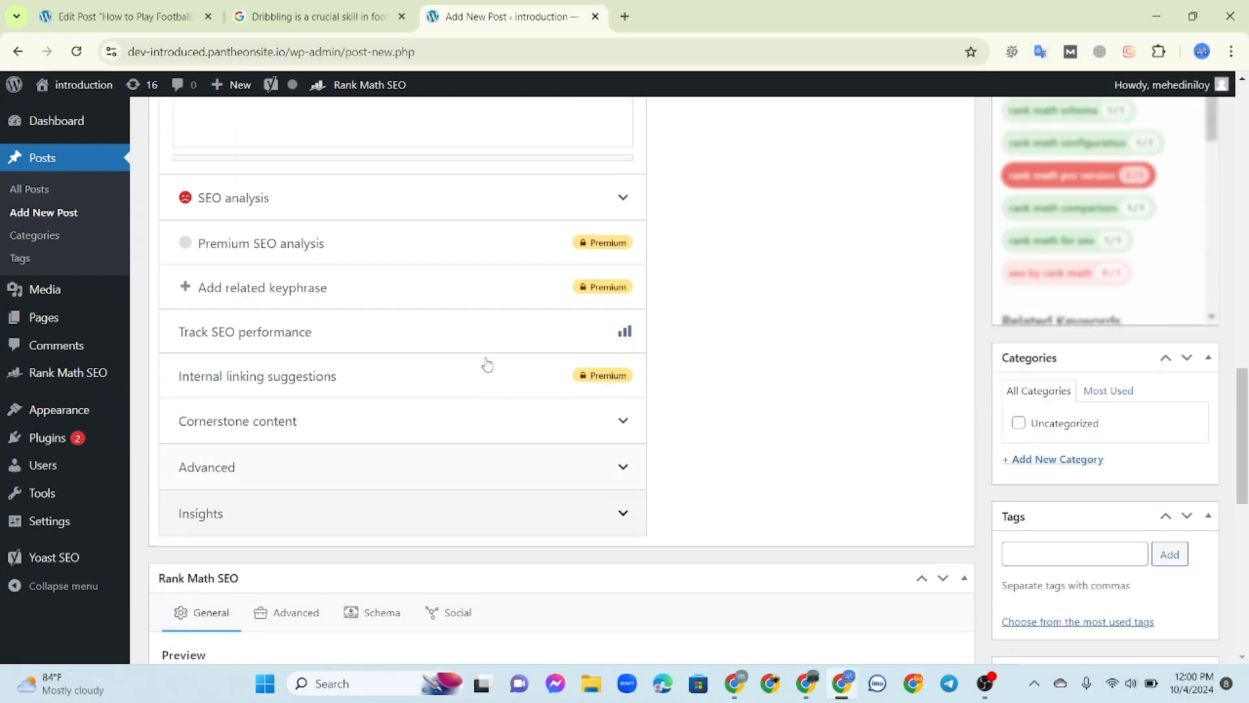
{"action": "scroll", "coordinate": [482, 365], "scroll_direction": "down", "scroll_amount": 4}
{"action": "scroll", "coordinate": [423, 404], "scroll_direction": "up", "scroll_amount": 10}
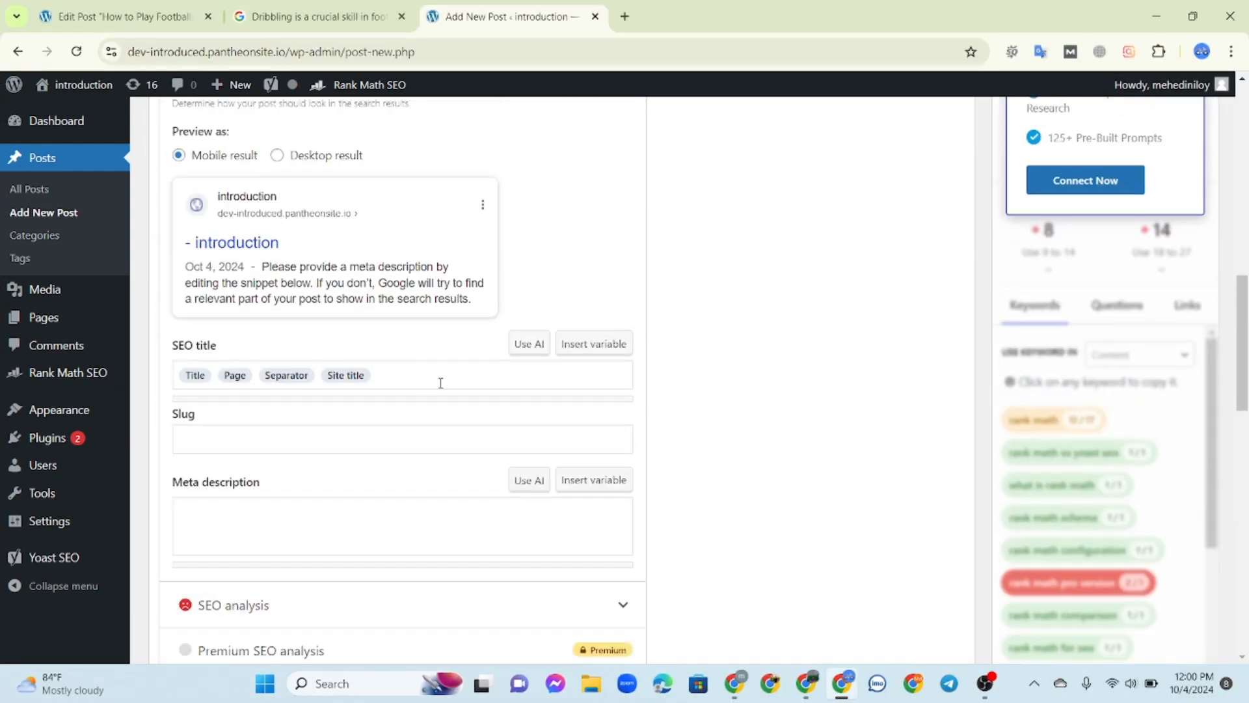
{"action": "scroll", "coordinate": [491, 359], "scroll_direction": "up", "scroll_amount": 5}
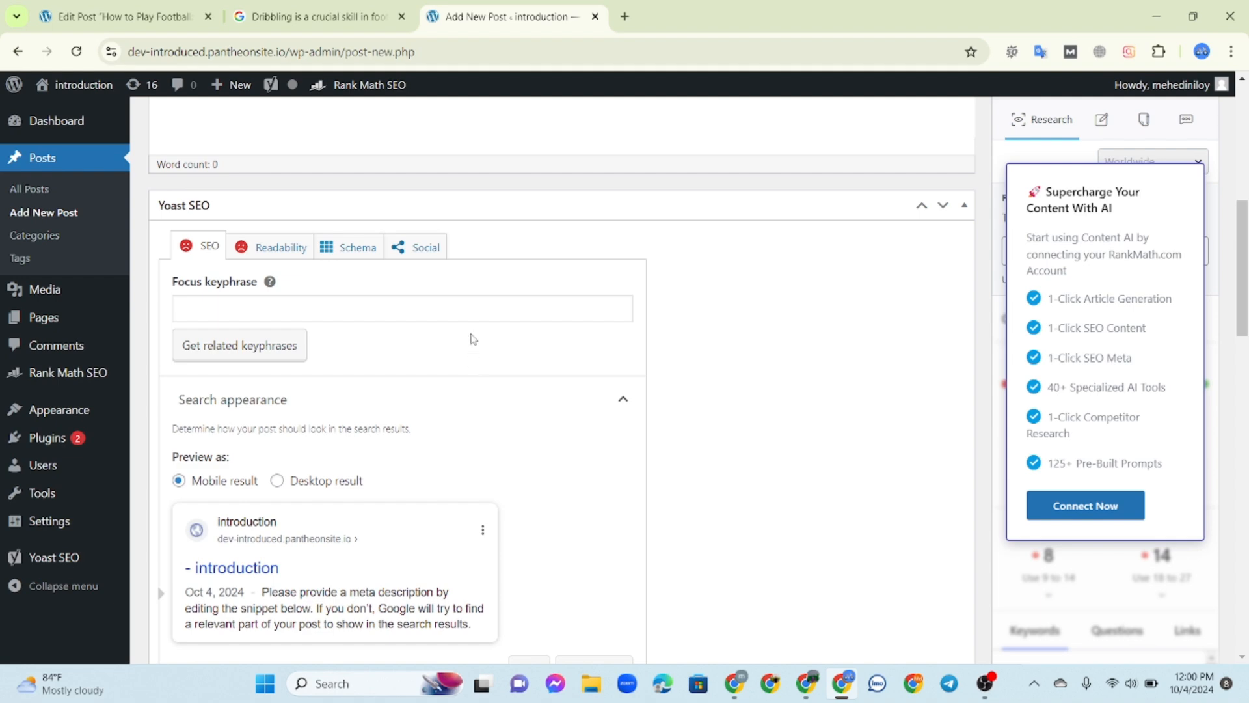
{"action": "scroll", "coordinate": [472, 336], "scroll_direction": "down", "scroll_amount": 1}
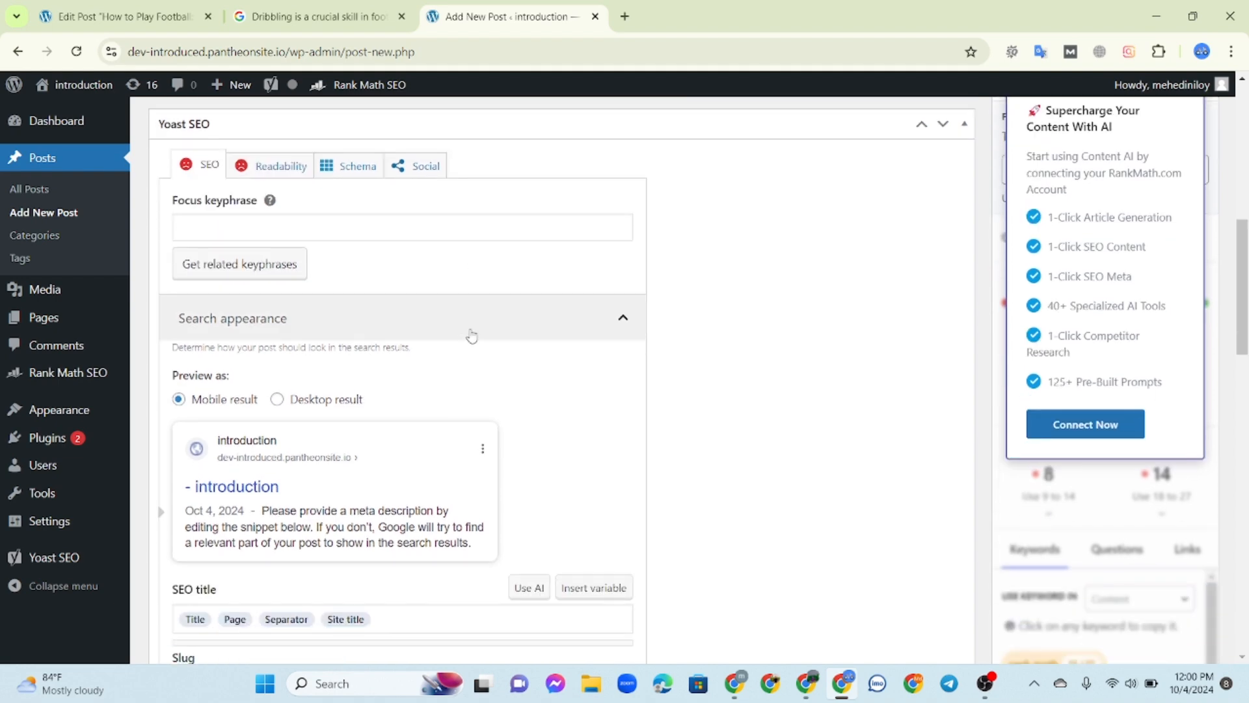
{"action": "scroll", "coordinate": [471, 336], "scroll_direction": "up", "scroll_amount": 1}
{"action": "scroll", "coordinate": [494, 341], "scroll_direction": "down", "scroll_amount": 8}
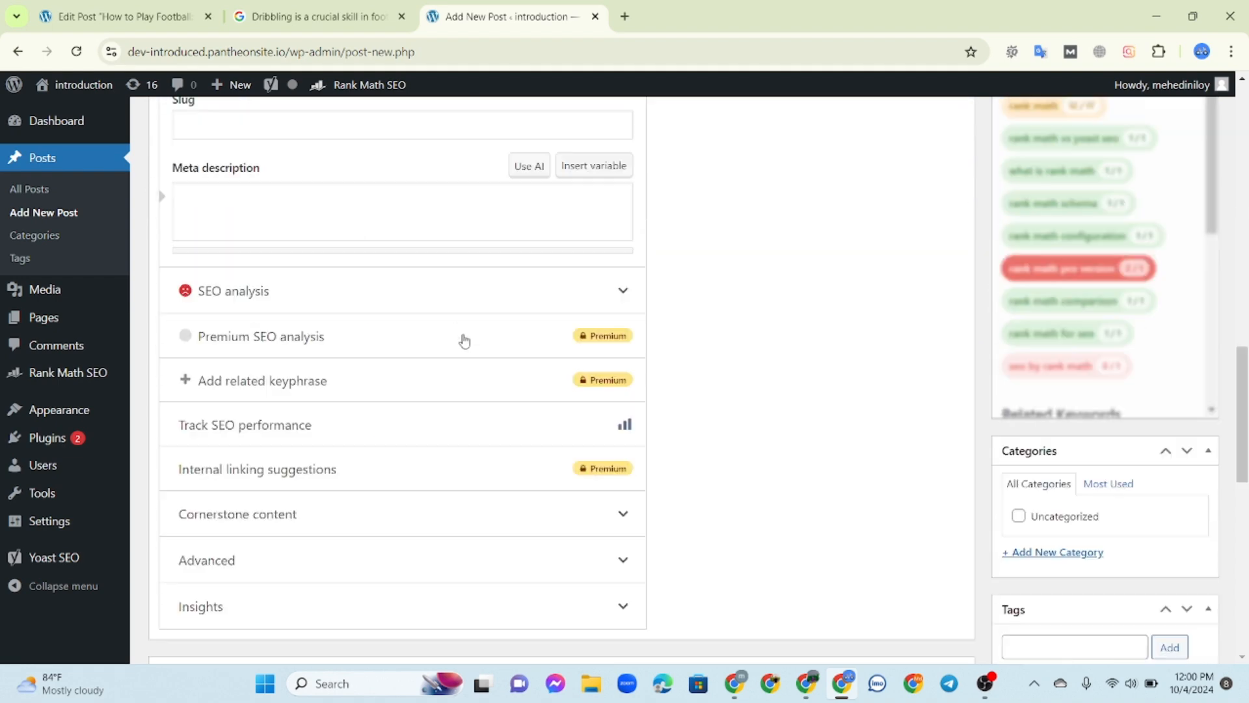
{"action": "scroll", "coordinate": [267, 312], "scroll_direction": "up", "scroll_amount": 4}
{"action": "scroll", "coordinate": [255, 327], "scroll_direction": "down", "scroll_amount": 7}
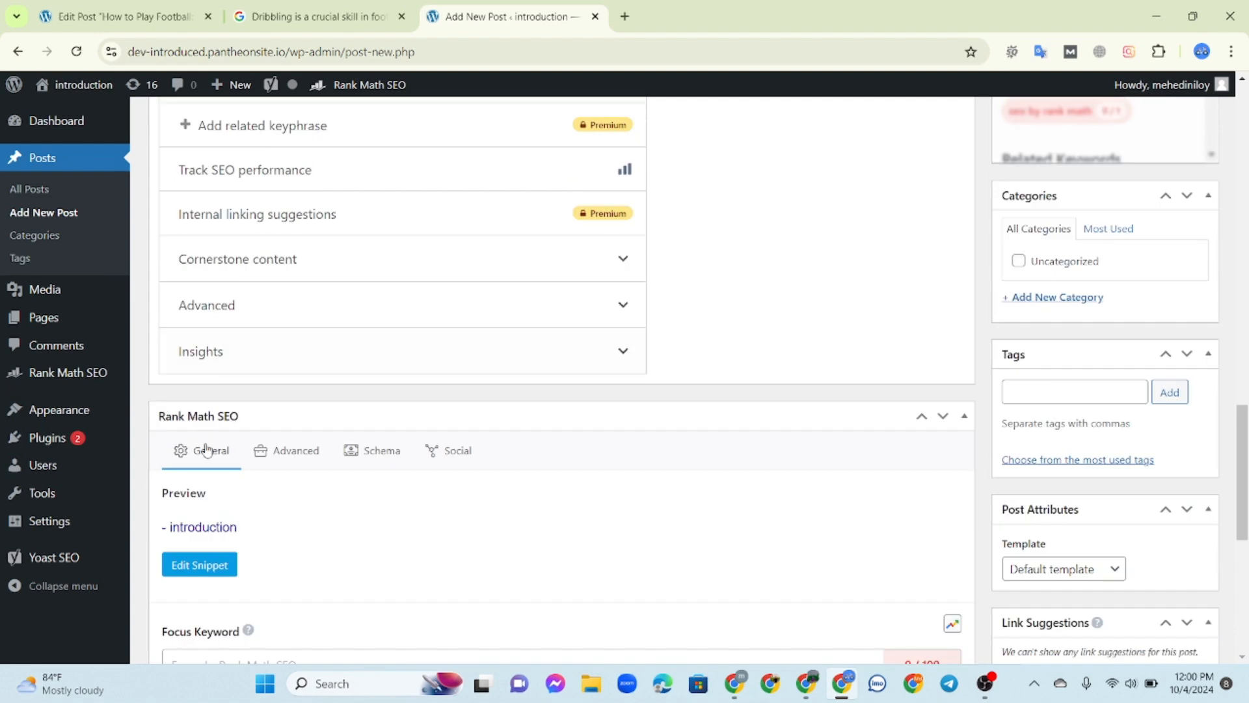
{"action": "scroll", "coordinate": [667, 332], "scroll_direction": "down", "scroll_amount": 5}
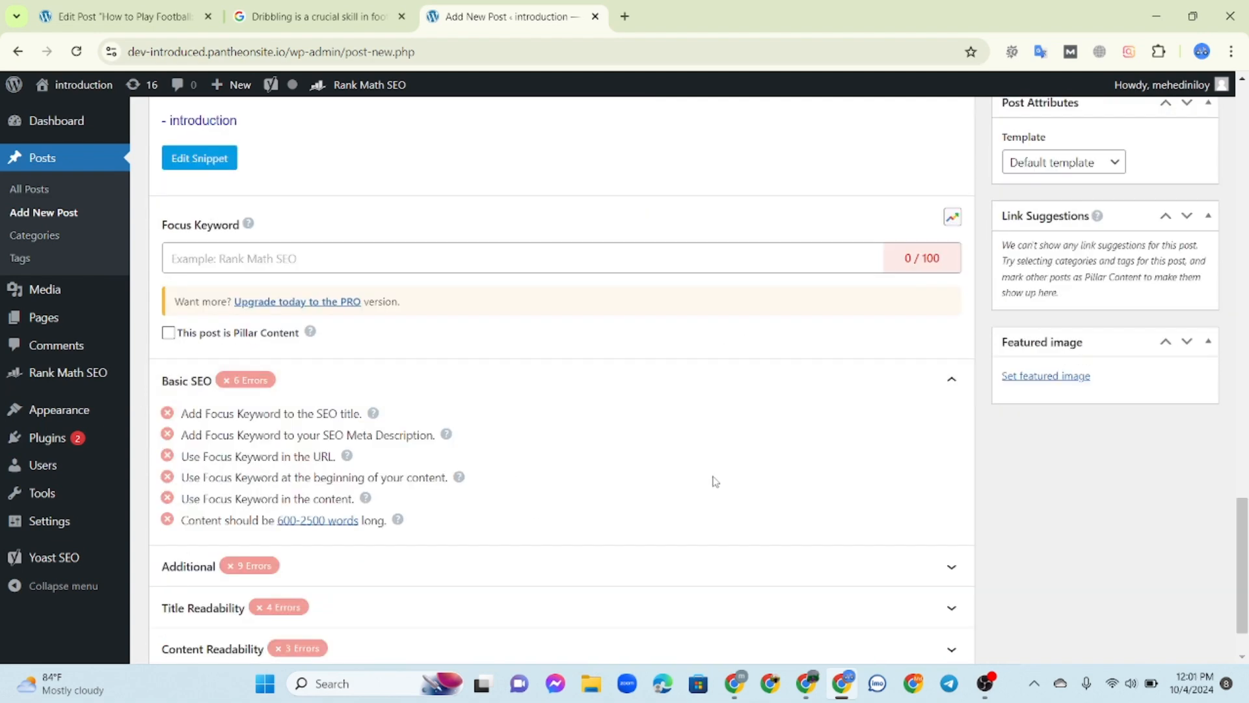
{"action": "scroll", "coordinate": [527, 323], "scroll_direction": "up", "scroll_amount": 3}
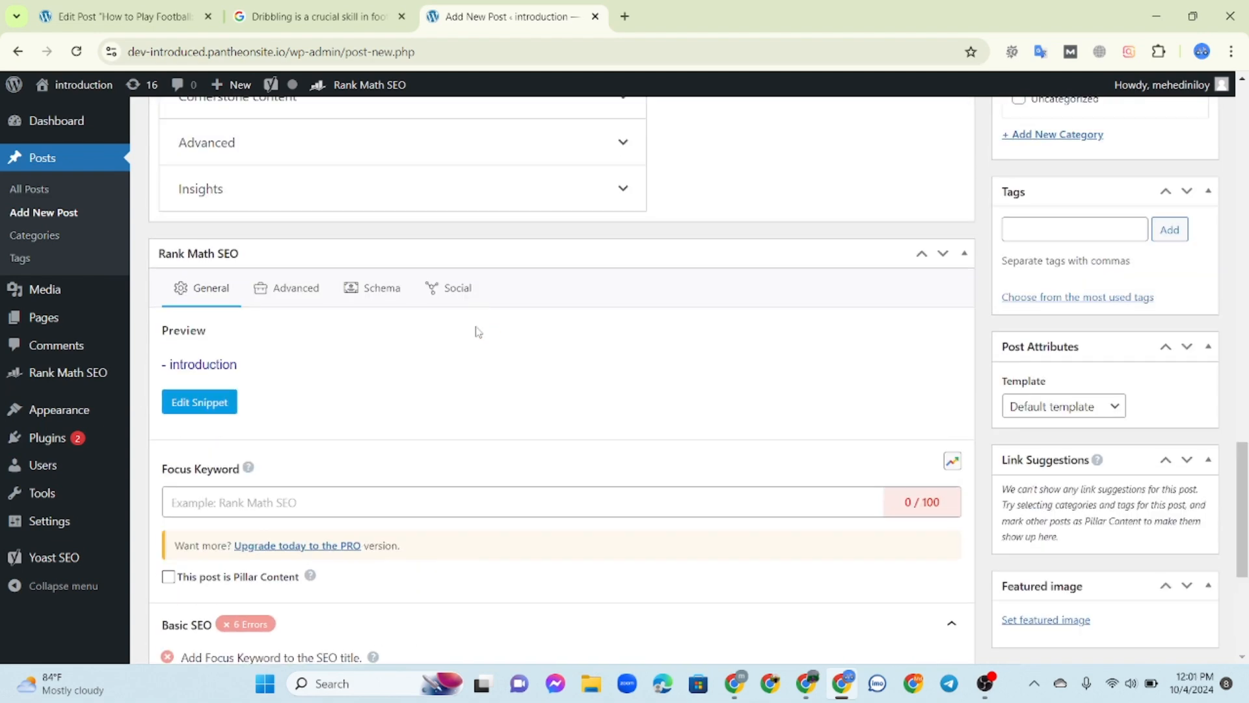